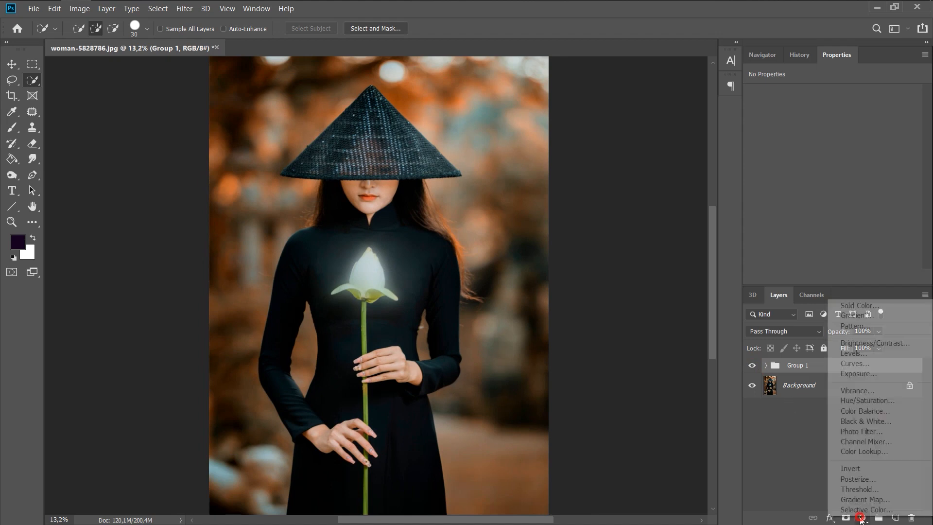
- Add a Hue/Saturation adjustment layer clipped to Group 1 and enable Colorize
{"action": "left_click", "coordinate": [864, 399]}
{"action": "left_click", "coordinate": [839, 278]}
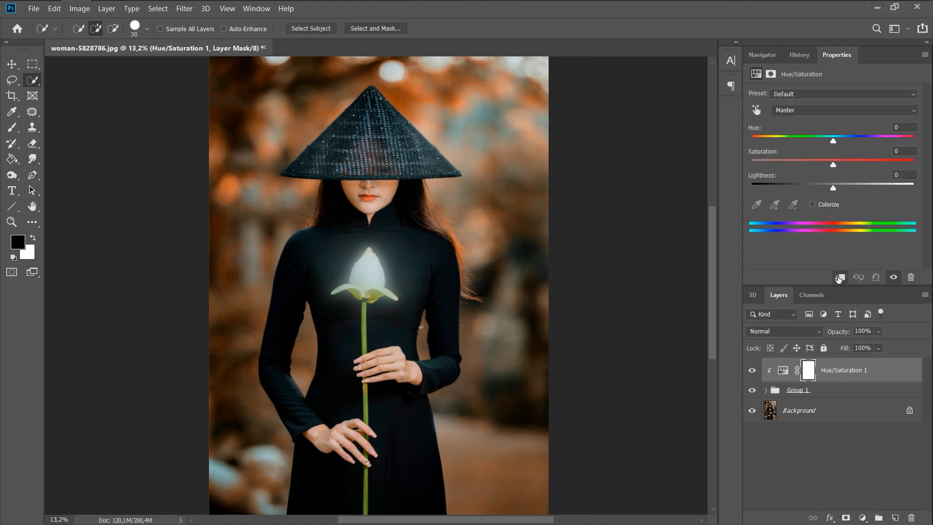
{"action": "left_click", "coordinate": [811, 205]}
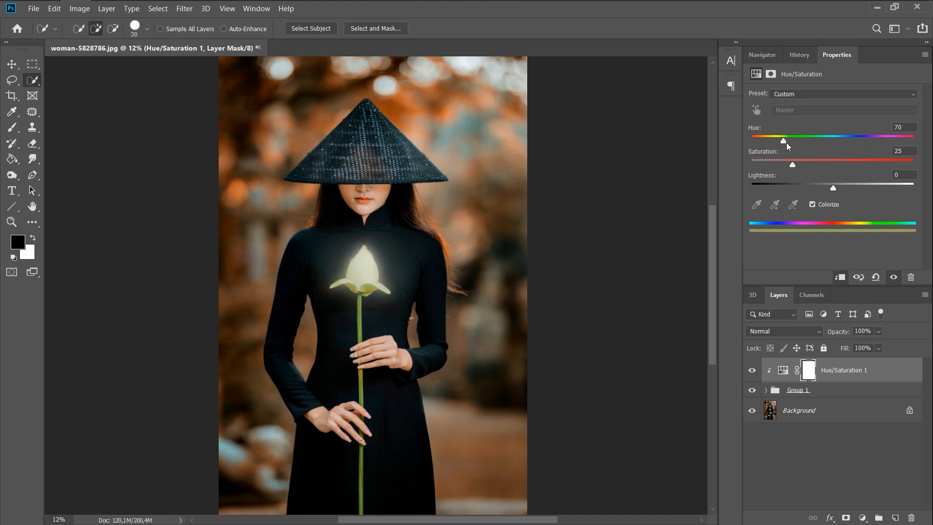
- Tint the flower light blue with hue 206, saturation 65 and lightness +33, and compare it with the untinted version
{"action": "left_click_drag", "start_coordinate": [787, 143], "coordinate": [838, 143]}
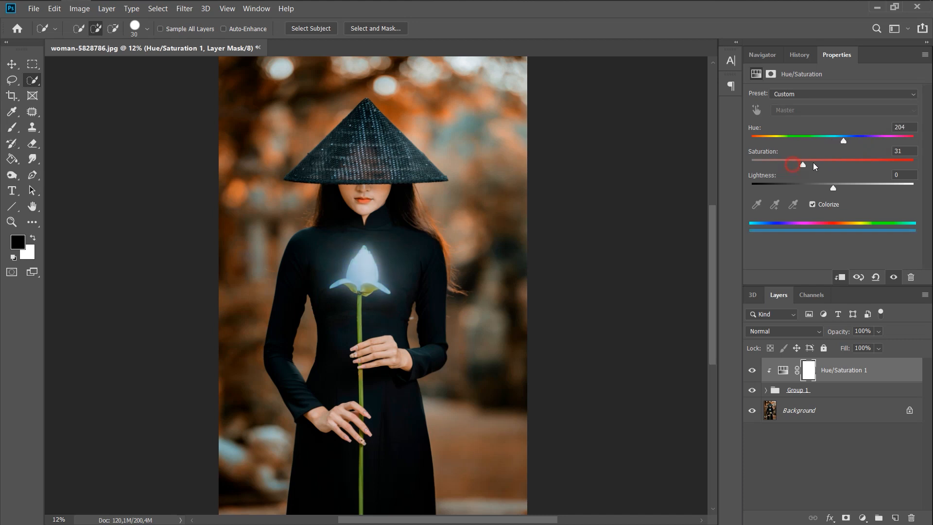
{"action": "mouse_move", "coordinate": [833, 188]}
{"action": "left_mouse_down"}
{"action": "mouse_move", "coordinate": [862, 184]}
{"action": "mouse_move", "coordinate": [807, 189]}
{"action": "mouse_move", "coordinate": [844, 188]}
{"action": "left_mouse_up"}
{"action": "left_click", "coordinate": [862, 164]}
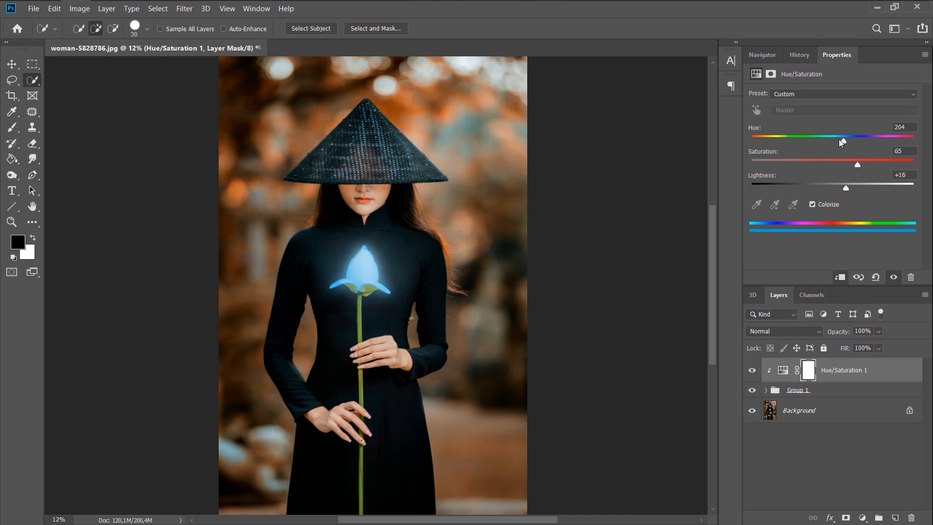
{"action": "mouse_move", "coordinate": [841, 141]}
{"action": "left_mouse_down"}
{"action": "mouse_move", "coordinate": [858, 142]}
{"action": "mouse_move", "coordinate": [842, 143]}
{"action": "mouse_move", "coordinate": [859, 152]}
{"action": "mouse_move", "coordinate": [843, 151]}
{"action": "left_mouse_up"}
{"action": "left_click_drag", "start_coordinate": [850, 191], "coordinate": [860, 190]}
{"action": "scroll", "coordinate": [422, 240], "scroll_direction": "down", "scroll_amount": 3}
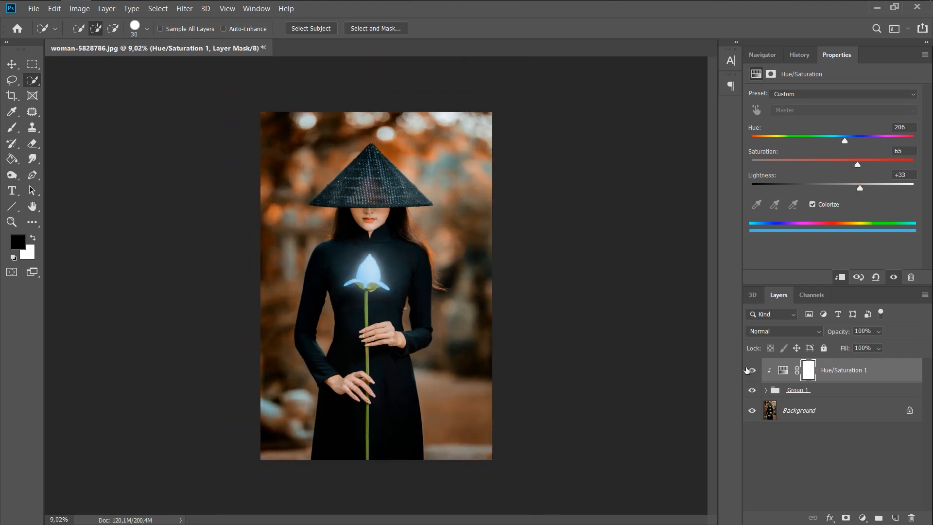
{"action": "left_click", "coordinate": [751, 370]}
{"action": "left_click", "coordinate": [751, 370]}
{"action": "scroll", "coordinate": [364, 264], "scroll_direction": "up", "scroll_amount": 3}
{"action": "scroll", "coordinate": [364, 264], "scroll_direction": "down", "scroll_amount": 1}
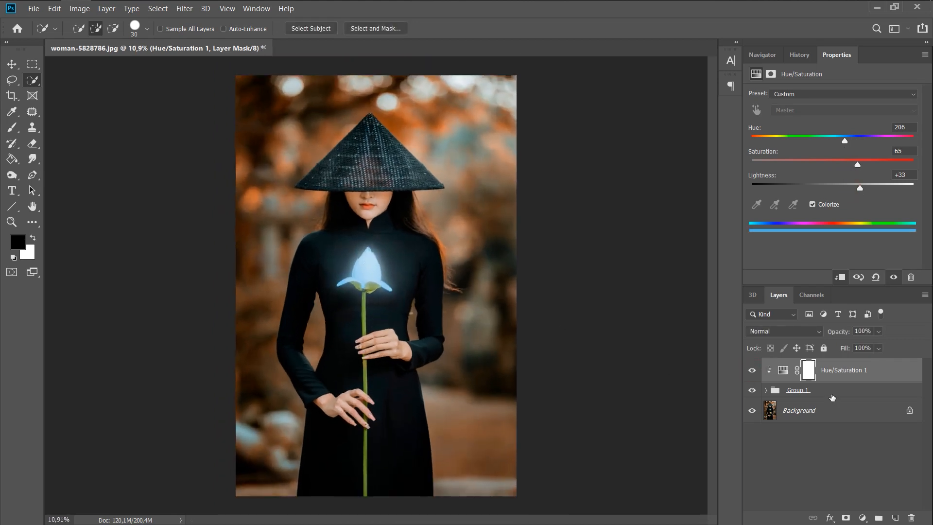
- Add an Exposure adjustment layer directly above the Background and lower its exposure to about -5.02
{"action": "left_click", "coordinate": [831, 397]}
{"action": "left_click", "coordinate": [810, 417]}
{"action": "left_click", "coordinate": [863, 518]}
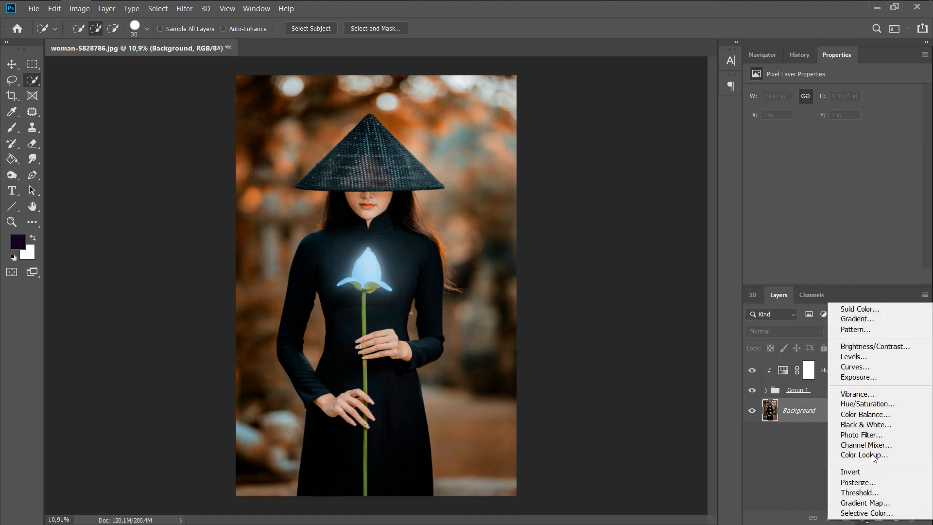
{"action": "left_click", "coordinate": [847, 377]}
{"action": "left_click_drag", "start_coordinate": [833, 125], "coordinate": [783, 131]}
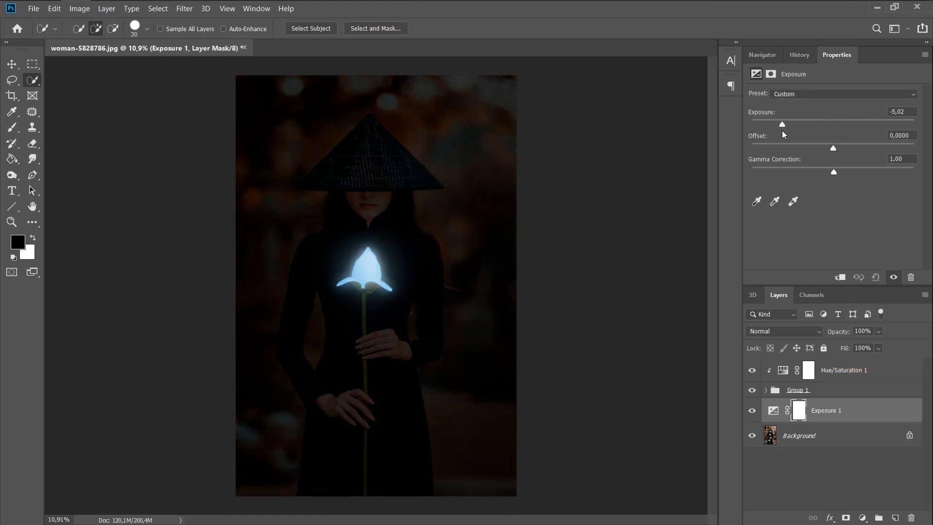
- Paint black on the Exposure mask with a soft brush at 23% opacity over the face, hat brim, torso and hands
{"action": "left_click", "coordinate": [797, 411]}
{"action": "left_click", "coordinate": [12, 129]}
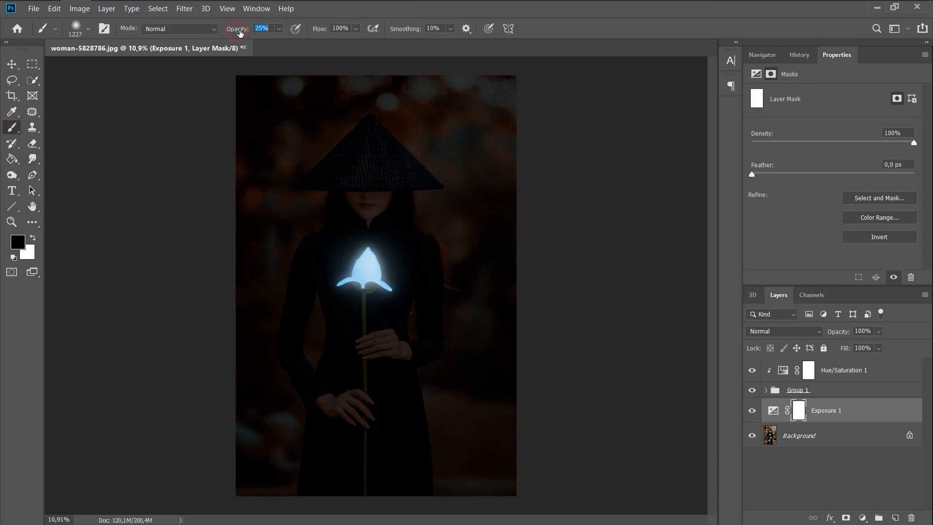
{"action": "right_click", "coordinate": [385, 167]}
{"action": "left_click", "coordinate": [558, 32]}
{"action": "mouse_move", "coordinate": [367, 207]}
{"action": "left_mouse_down"}
{"action": "mouse_move", "coordinate": [340, 202]}
{"action": "mouse_move", "coordinate": [348, 193]}
{"action": "mouse_move", "coordinate": [413, 194]}
{"action": "mouse_move", "coordinate": [408, 243]}
{"action": "left_mouse_up"}
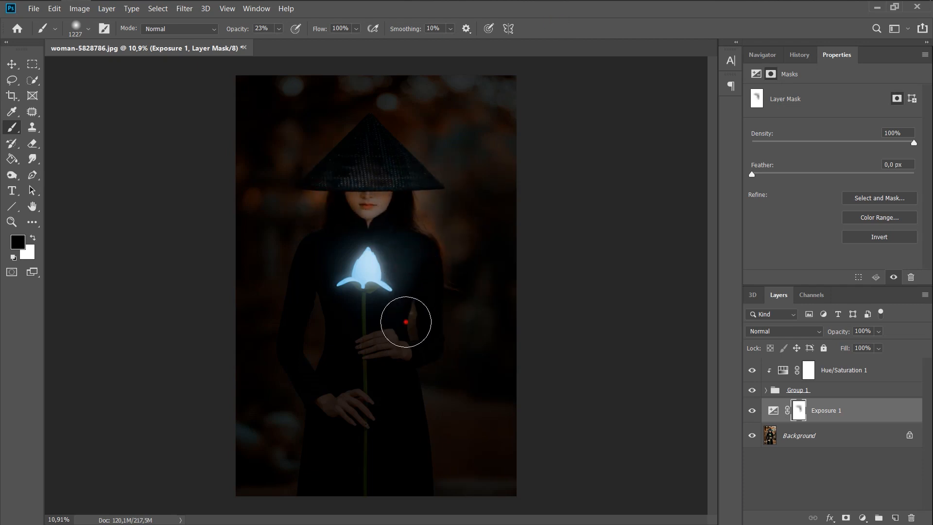
{"action": "mouse_move", "coordinate": [405, 322]}
{"action": "left_mouse_down"}
{"action": "mouse_move", "coordinate": [378, 344]}
{"action": "mouse_move", "coordinate": [315, 269]}
{"action": "left_mouse_up"}
{"action": "left_click_drag", "start_coordinate": [335, 398], "coordinate": [351, 400]}
{"action": "mouse_move", "coordinate": [357, 225]}
{"action": "left_mouse_down"}
{"action": "mouse_move", "coordinate": [318, 267]}
{"action": "mouse_move", "coordinate": [389, 338]}
{"action": "mouse_move", "coordinate": [321, 278]}
{"action": "mouse_move", "coordinate": [364, 321]}
{"action": "left_mouse_up"}
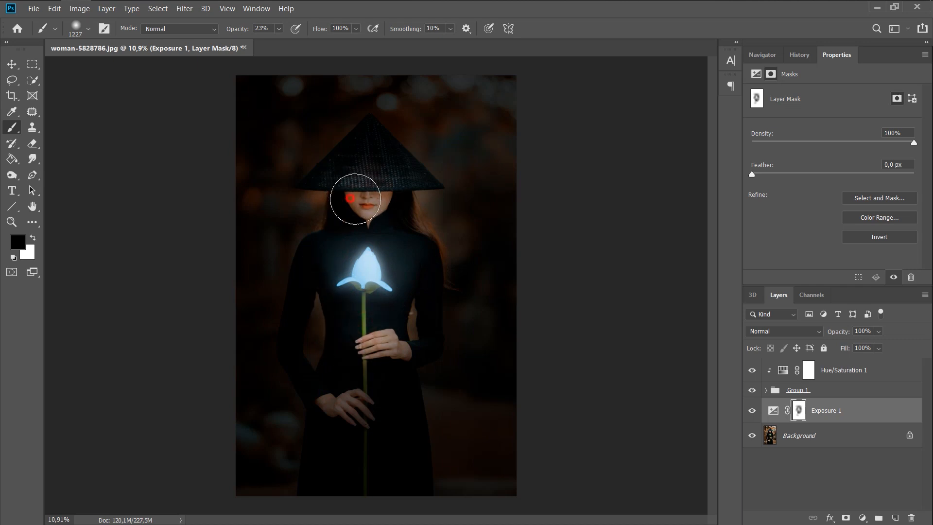
{"action": "left_click_drag", "start_coordinate": [355, 199], "coordinate": [398, 225]}
{"action": "left_click_drag", "start_coordinate": [340, 204], "coordinate": [313, 203]}
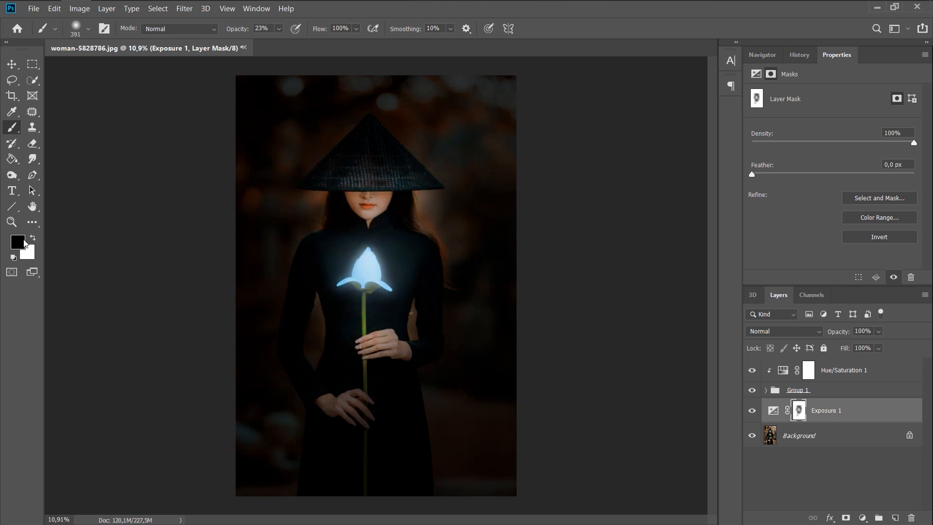
- Paint white on the Exposure mask with a 391 px brush to darken the background around the hair and hat again
{"action": "left_click", "coordinate": [32, 238]}
{"action": "scroll", "coordinate": [288, 218], "scroll_direction": "up", "scroll_amount": 5}
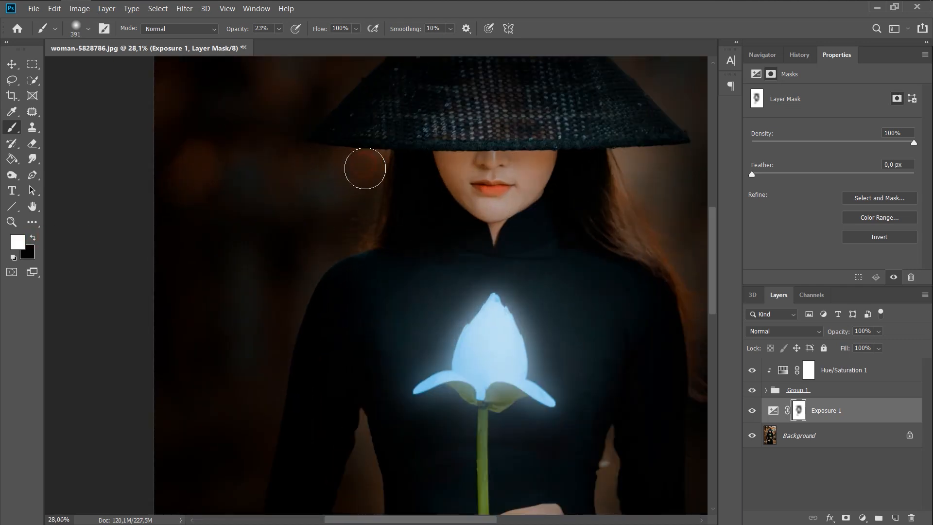
{"action": "mouse_move", "coordinate": [636, 166]}
{"action": "left_mouse_down"}
{"action": "mouse_move", "coordinate": [672, 215]}
{"action": "mouse_move", "coordinate": [658, 193]}
{"action": "mouse_move", "coordinate": [662, 218]}
{"action": "left_mouse_up"}
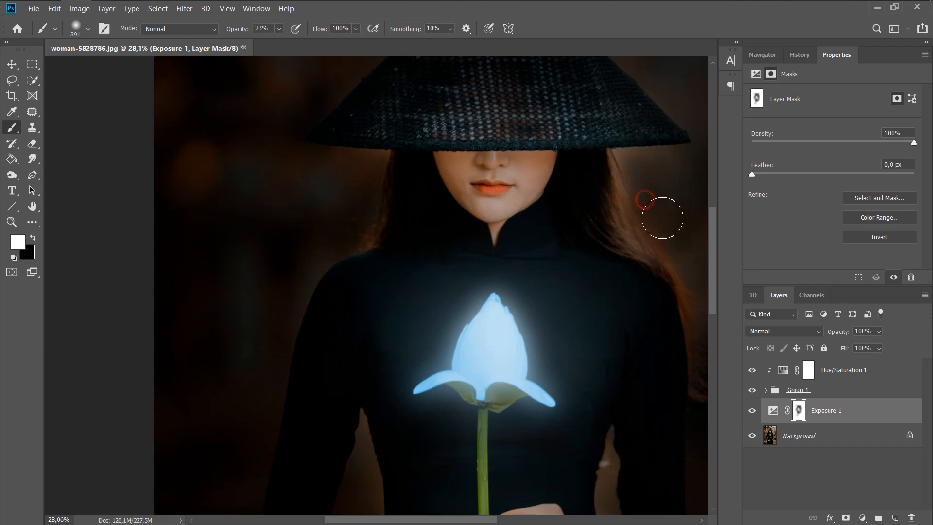
{"action": "scroll", "coordinate": [672, 178], "scroll_direction": "down", "scroll_amount": 3}
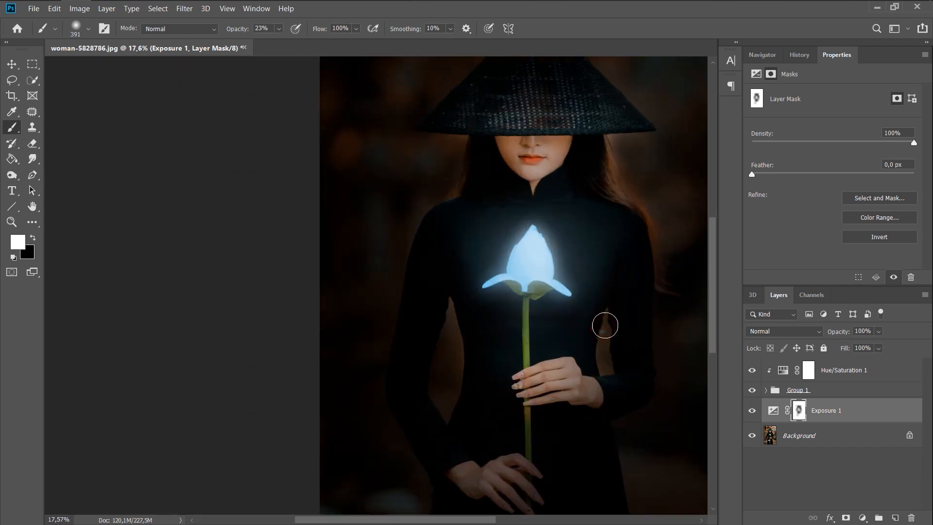
{"action": "scroll", "coordinate": [487, 309], "scroll_direction": "down", "scroll_amount": 4}
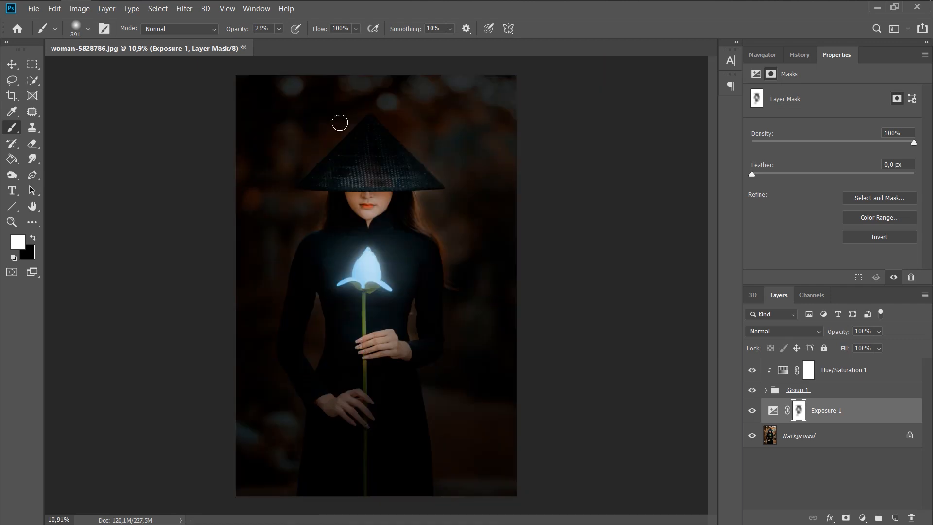
{"action": "scroll", "coordinate": [379, 141], "scroll_direction": "up", "scroll_amount": 3}
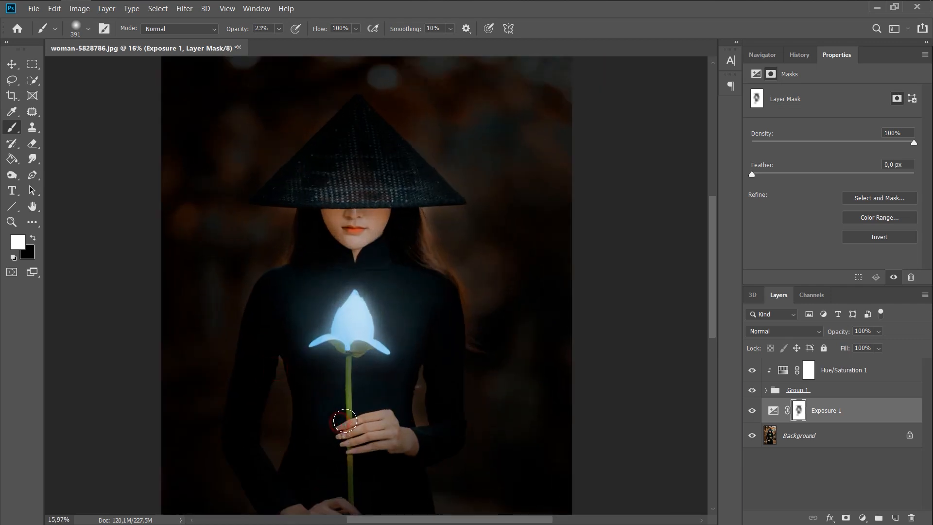
{"action": "scroll", "coordinate": [345, 420], "scroll_direction": "up", "scroll_amount": 3}
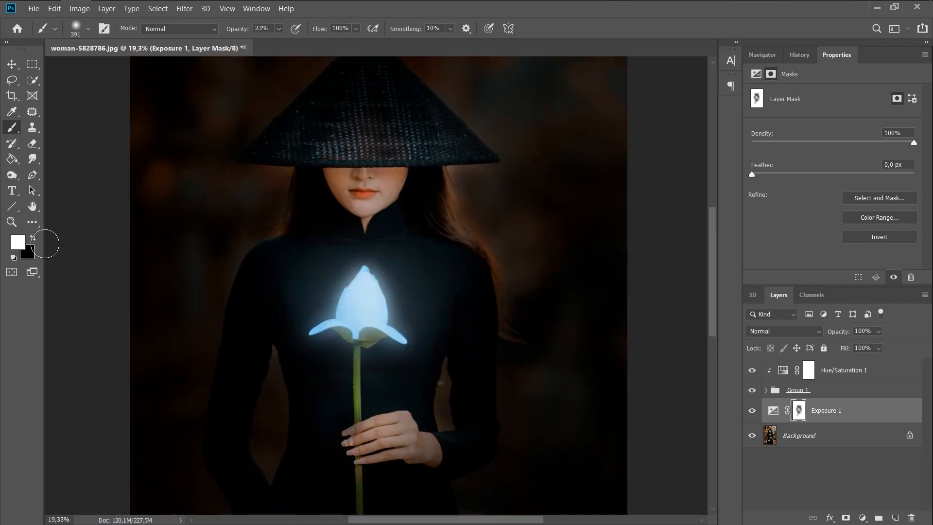
- Paint black on the Exposure mask at 8% opacity with a 1037 px brush around the flower and torso, and compare before and after
{"action": "mouse_move", "coordinate": [372, 252]}
{"action": "left_mouse_down"}
{"action": "mouse_move", "coordinate": [403, 252]}
{"action": "mouse_move", "coordinate": [397, 193]}
{"action": "left_mouse_up"}
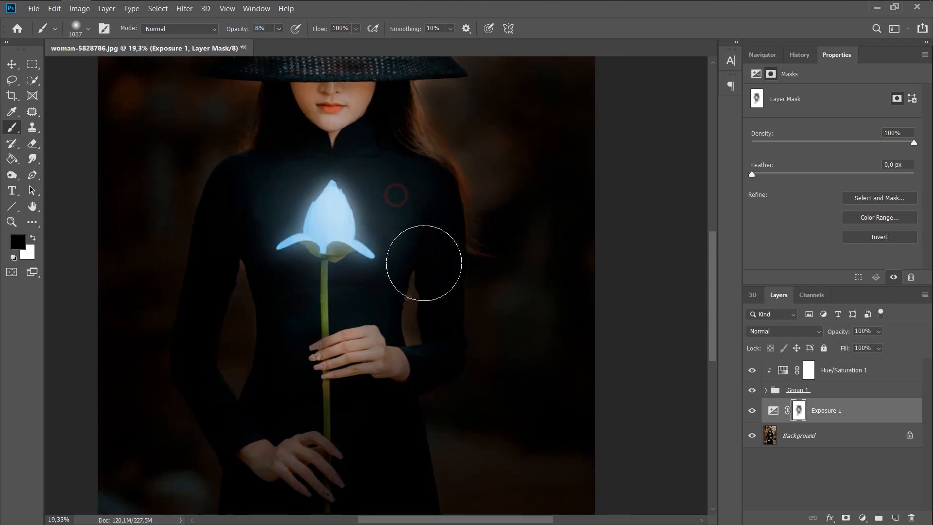
{"action": "left_click_drag", "start_coordinate": [314, 330], "coordinate": [324, 238]}
{"action": "mouse_move", "coordinate": [294, 212]}
{"action": "left_mouse_down"}
{"action": "mouse_move", "coordinate": [300, 231]}
{"action": "mouse_move", "coordinate": [371, 233]}
{"action": "mouse_move", "coordinate": [286, 250]}
{"action": "mouse_move", "coordinate": [410, 277]}
{"action": "mouse_move", "coordinate": [316, 348]}
{"action": "mouse_move", "coordinate": [284, 359]}
{"action": "left_mouse_up"}
{"action": "key", "text": "ctrl+0"}
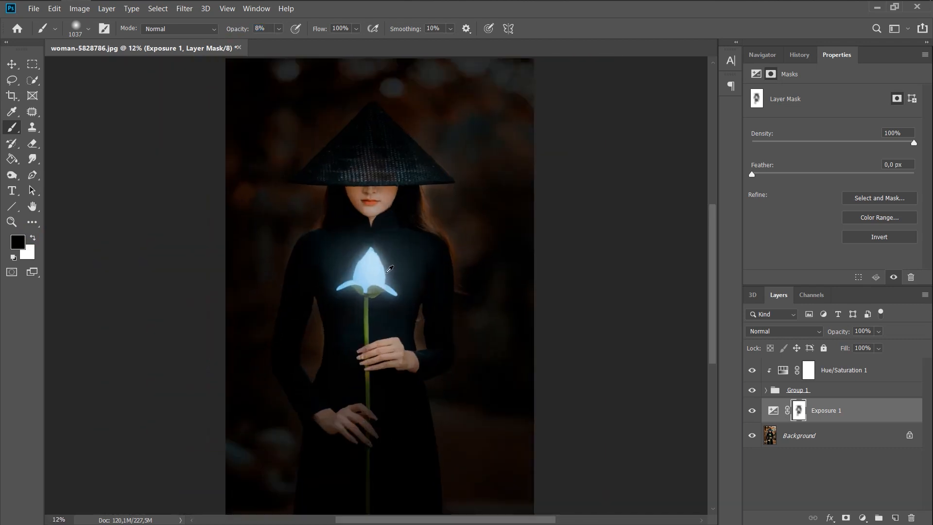
{"action": "left_click", "coordinate": [752, 411]}
{"action": "left_click", "coordinate": [751, 411]}
{"action": "left_click", "coordinate": [751, 411]}
{"action": "left_click", "coordinate": [751, 411]}
{"action": "scroll", "coordinate": [360, 187], "scroll_direction": "up", "scroll_amount": 2}
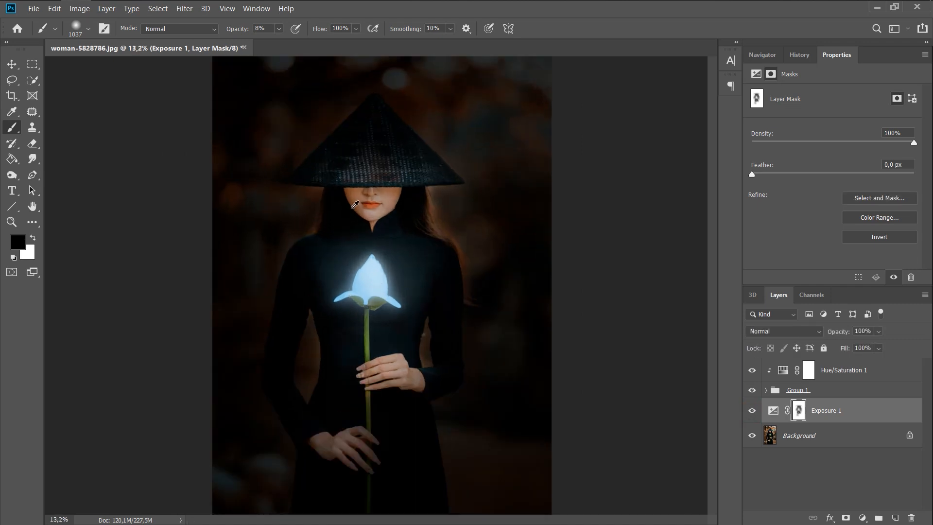
- Duplicate the Hue/Saturation 1 layer and move the copy between Group 1 and Exposure 1
{"action": "left_click", "coordinate": [876, 370]}
{"action": "key", "text": "ctrl+j"}
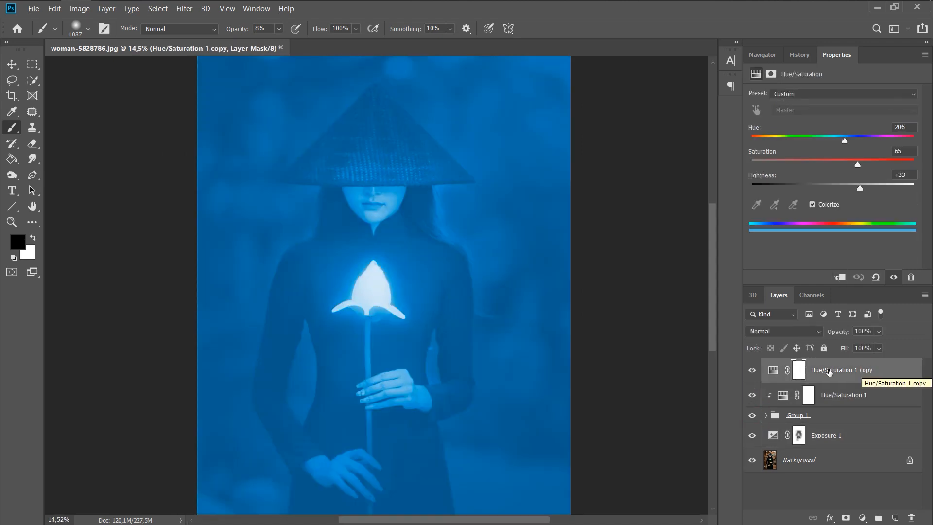
{"action": "left_click_drag", "start_coordinate": [828, 372], "coordinate": [832, 424]}
- Set the Hue/Saturation copy's blend mode to Screen and invert its mask to black
{"action": "left_click", "coordinate": [784, 331]}
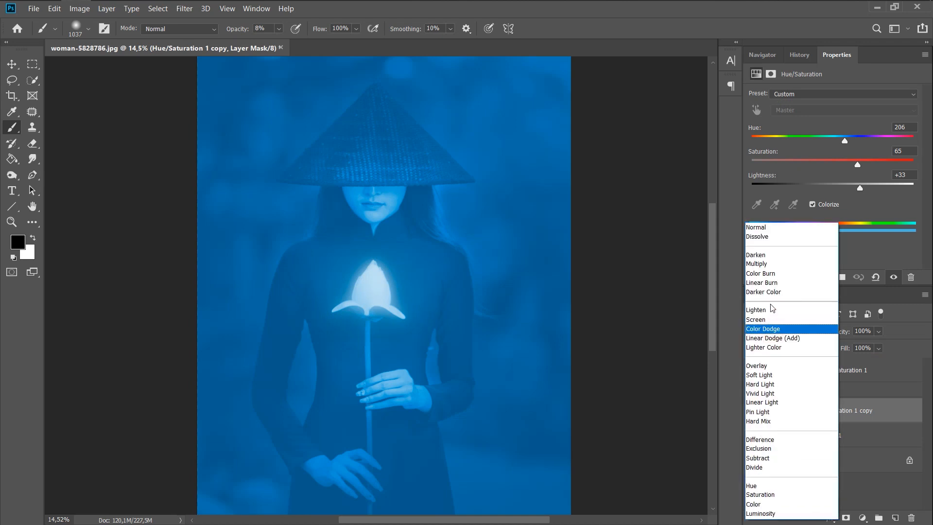
{"action": "left_click", "coordinate": [772, 315]}
{"action": "key", "text": "ctrl+i"}
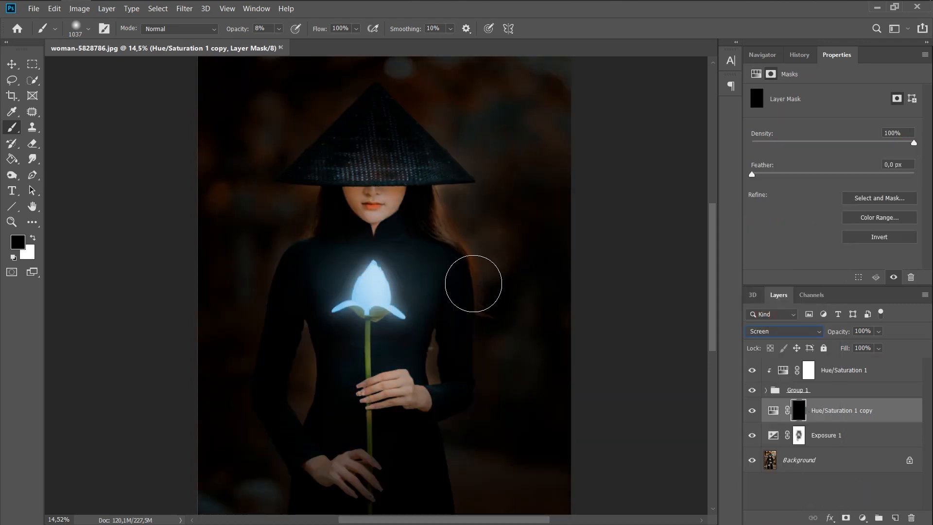
- Paint white on the Hue/Saturation copy's mask over the lower face with a 610 px brush at 8% opacity
{"action": "scroll", "coordinate": [369, 263], "scroll_direction": "down", "scroll_amount": 4}
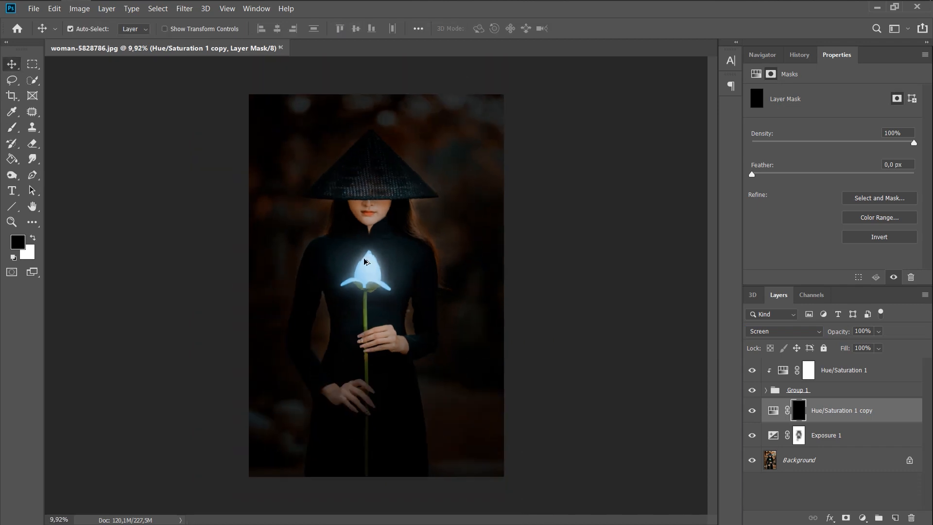
{"action": "scroll", "coordinate": [366, 261], "scroll_direction": "up", "scroll_amount": 1}
{"action": "scroll", "coordinate": [380, 199], "scroll_direction": "up", "scroll_amount": 11}
{"action": "right_click", "coordinate": [436, 192], "text": "alt"}
{"action": "left_click_drag", "start_coordinate": [349, 210], "coordinate": [354, 246]}
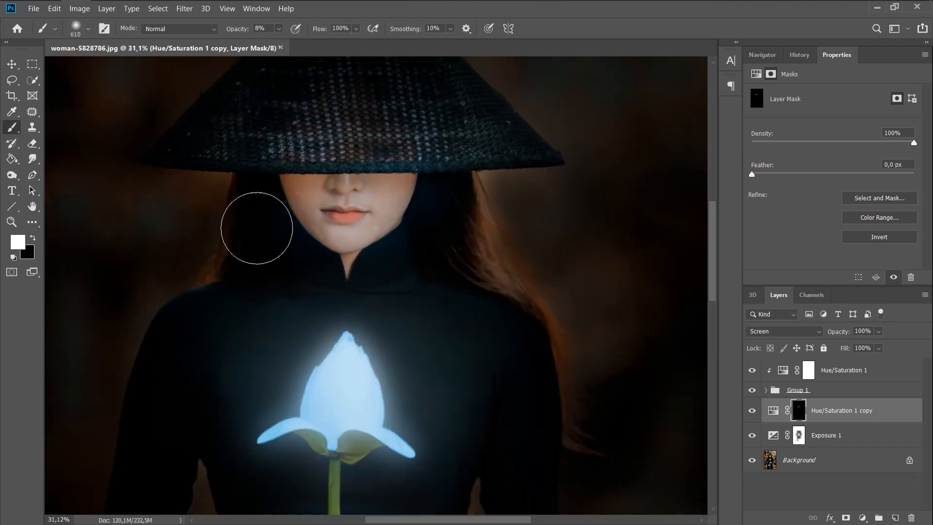
- Change the Hue/Saturation copy's blend mode to Soft Light and paint more of the tint onto the face through its mask
{"action": "left_click", "coordinate": [887, 413]}
{"action": "left_click", "coordinate": [784, 331]}
{"action": "left_click", "coordinate": [780, 375]}
{"action": "left_click", "coordinate": [799, 416]}
{"action": "left_click_drag", "start_coordinate": [286, 202], "coordinate": [328, 226]}
- Paint white on the Hue/Saturation copy's mask over the upper hand, refining the fingers with a 205 px brush
{"action": "mouse_move", "coordinate": [346, 481]}
{"action": "left_mouse_down"}
{"action": "mouse_move", "coordinate": [415, 337]}
{"action": "mouse_move", "coordinate": [332, 152]}
{"action": "left_mouse_up"}
{"action": "left_click_drag", "start_coordinate": [358, 262], "coordinate": [414, 243]}
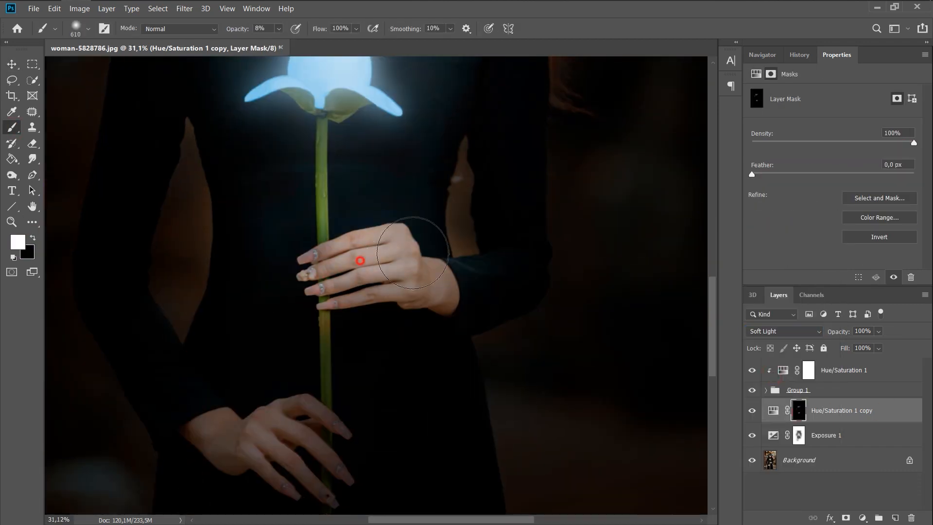
{"action": "scroll", "coordinate": [378, 257], "scroll_direction": "up", "scroll_amount": 7}
{"action": "right_click", "coordinate": [377, 243], "text": "alt"}
{"action": "left_click_drag", "start_coordinate": [407, 210], "coordinate": [324, 226]}
{"action": "scroll", "coordinate": [429, 250], "scroll_direction": "down", "scroll_amount": 12}
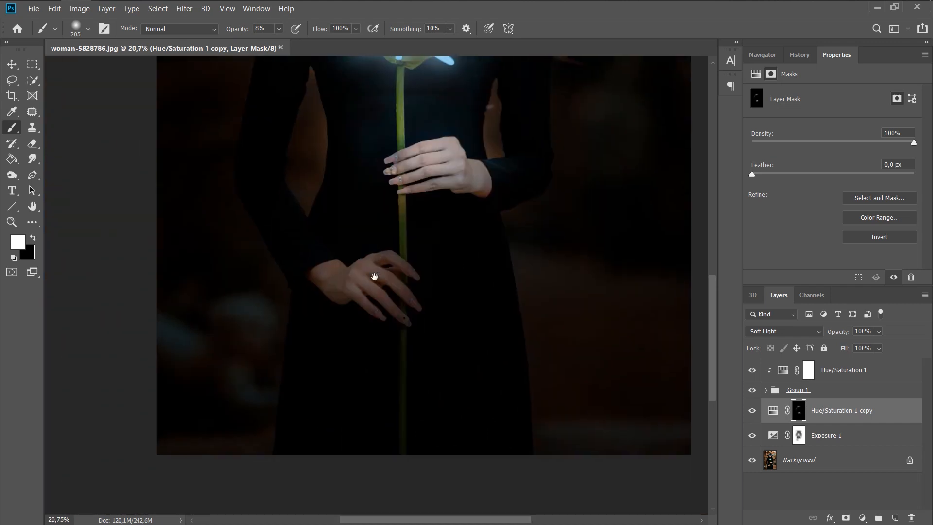
- Paint the blue tint onto the lower hand and wrist through the mask with the 205 px brush
{"action": "scroll", "coordinate": [371, 270], "scroll_direction": "up", "scroll_amount": 17}
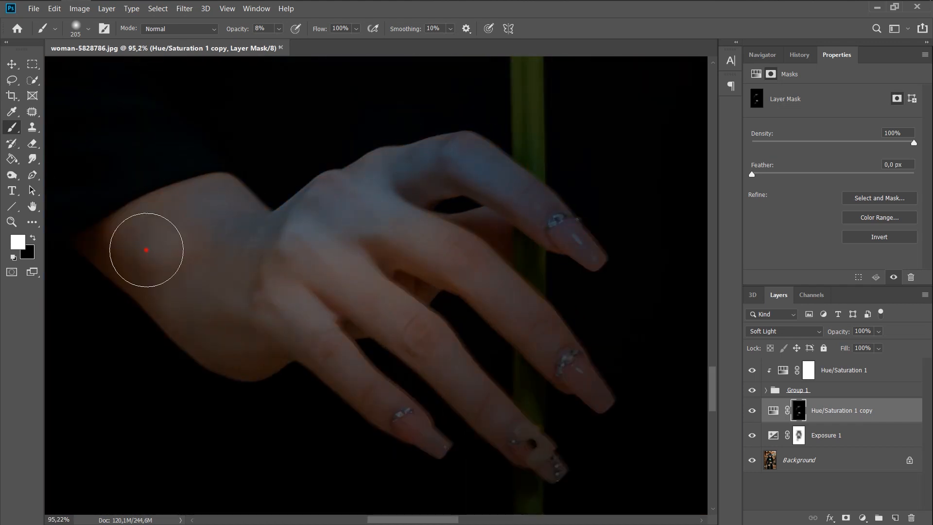
{"action": "scroll", "coordinate": [146, 250], "scroll_direction": "down", "scroll_amount": 12}
{"action": "scroll", "coordinate": [464, 313], "scroll_direction": "up", "scroll_amount": 8}
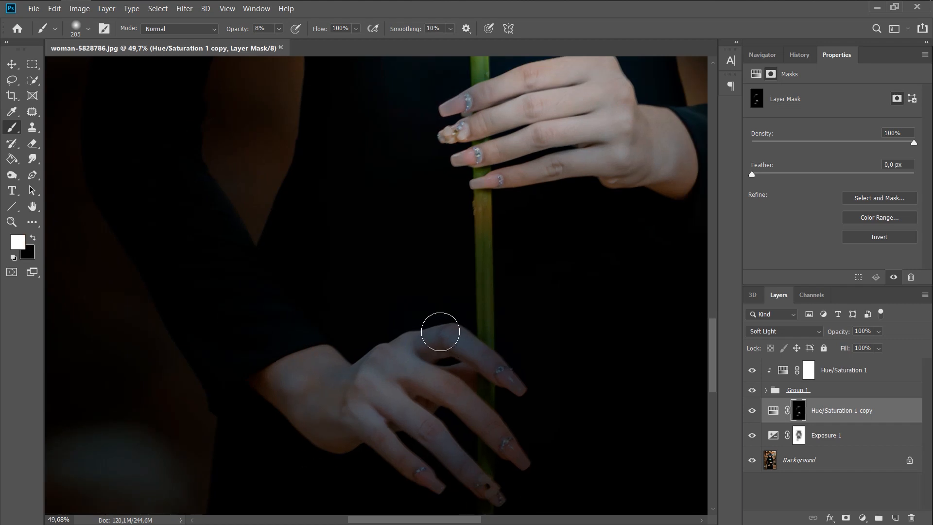
{"action": "scroll", "coordinate": [440, 331], "scroll_direction": "down", "scroll_amount": 8}
- Brush white along the jawline and chin on the Hue/Saturation copy's mask, starting with a 40 px brush
{"action": "scroll", "coordinate": [364, 354], "scroll_direction": "up", "scroll_amount": 10}
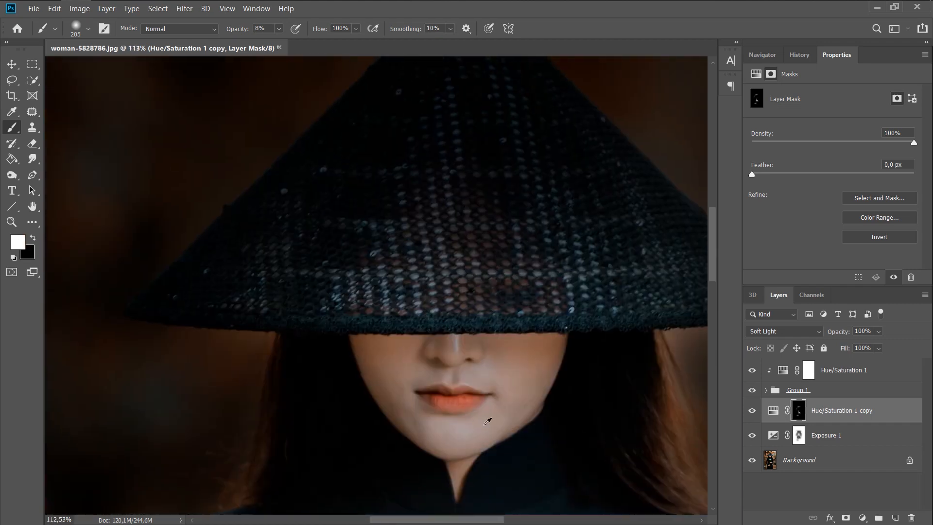
{"action": "scroll", "coordinate": [490, 417], "scroll_direction": "up", "scroll_amount": 8}
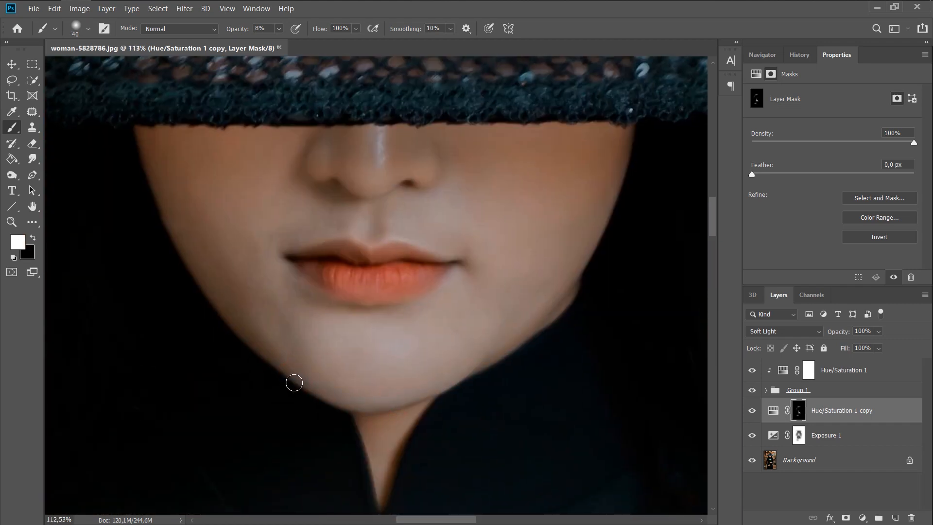
{"action": "right_click", "coordinate": [432, 324]}
{"action": "left_click_drag", "start_coordinate": [446, 350], "coordinate": [455, 351]}
{"action": "left_click", "coordinate": [336, 331]}
{"action": "left_click_drag", "start_coordinate": [340, 360], "coordinate": [386, 388]}
- Blend the blue tint across the cheeks and chin through the mask with a 271 px brush
{"action": "scroll", "coordinate": [437, 342], "scroll_direction": "down", "scroll_amount": 4}
{"action": "scroll", "coordinate": [505, 156], "scroll_direction": "up", "scroll_amount": 3}
{"action": "mouse_move", "coordinate": [469, 273]}
{"action": "left_mouse_down"}
{"action": "mouse_move", "coordinate": [413, 268]}
{"action": "mouse_move", "coordinate": [519, 309]}
{"action": "left_mouse_up"}
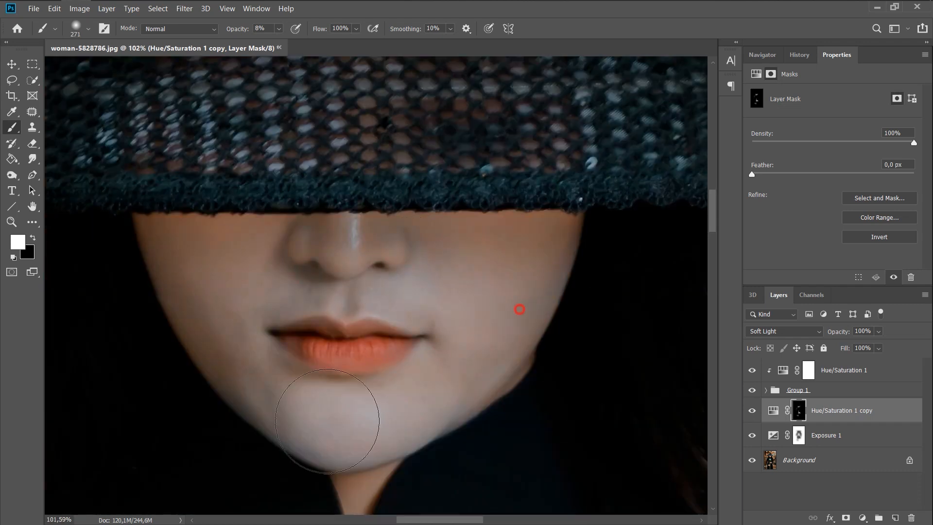
{"action": "scroll", "coordinate": [193, 356], "scroll_direction": "down", "scroll_amount": 3}
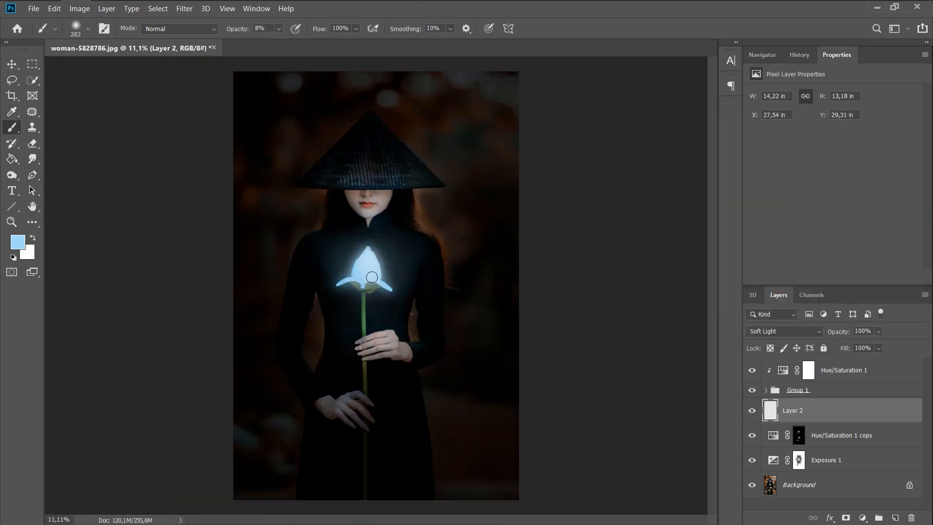
- On a new layer, paint light blue highlights along the jawline, lip edges and nose with small brushes at 18% opacity
{"action": "left_click_drag", "start_coordinate": [235, 30], "coordinate": [239, 32]}
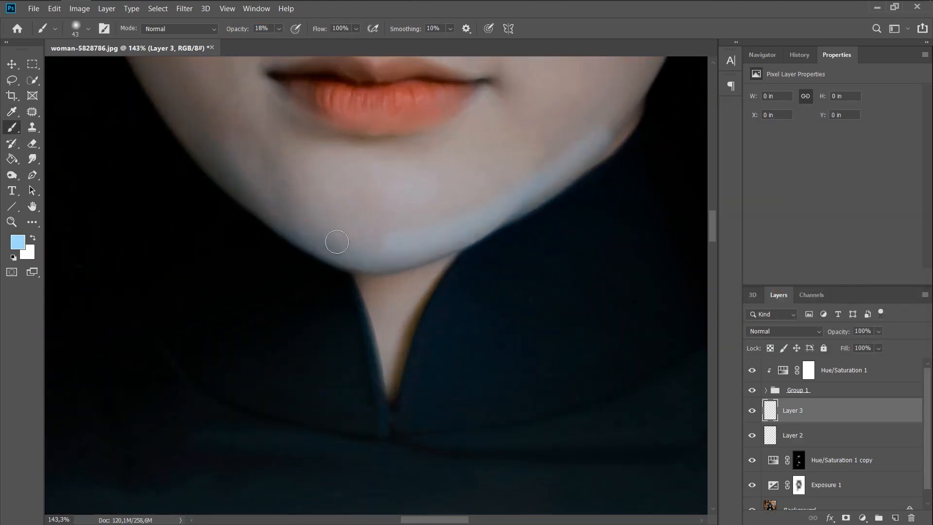
{"action": "mouse_move", "coordinate": [550, 181]}
{"action": "left_mouse_down"}
{"action": "mouse_move", "coordinate": [442, 243]}
{"action": "mouse_move", "coordinate": [319, 260]}
{"action": "left_mouse_up"}
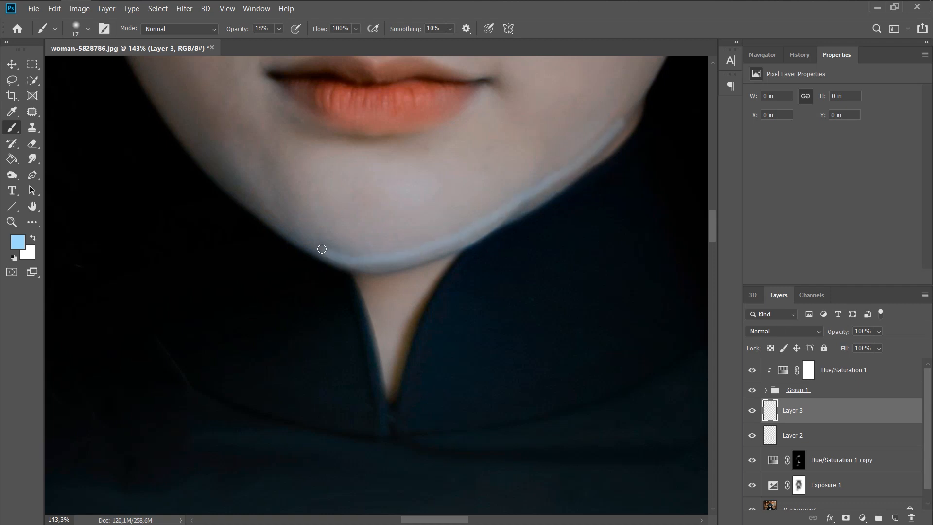
{"action": "scroll", "coordinate": [424, 227], "scroll_direction": "up", "scroll_amount": 2}
{"action": "scroll", "coordinate": [452, 212], "scroll_direction": "up", "scroll_amount": 2}
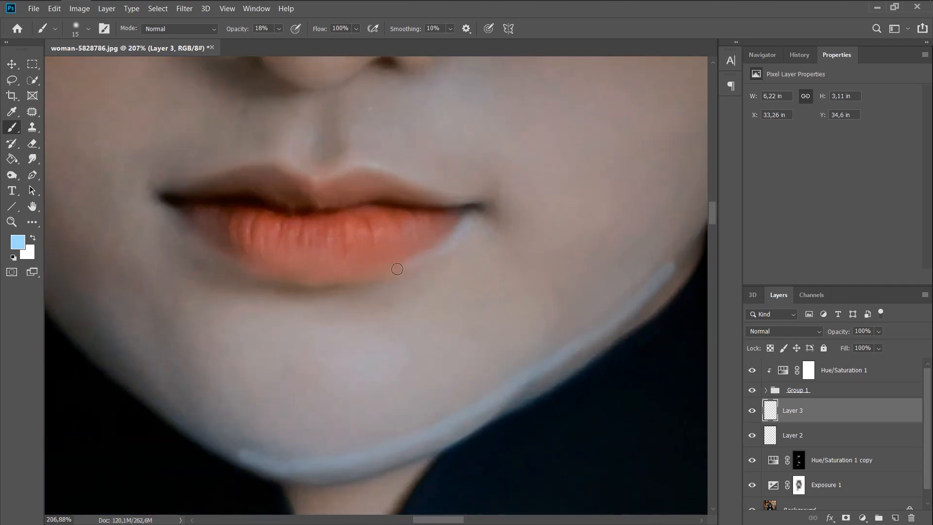
{"action": "mouse_move", "coordinate": [397, 268]}
{"action": "left_mouse_down"}
{"action": "mouse_move", "coordinate": [236, 261]}
{"action": "mouse_move", "coordinate": [169, 204]}
{"action": "mouse_move", "coordinate": [172, 196]}
{"action": "mouse_move", "coordinate": [454, 209]}
{"action": "left_mouse_up"}
{"action": "scroll", "coordinate": [359, 132], "scroll_direction": "up", "scroll_amount": 2}
{"action": "left_click_drag", "start_coordinate": [323, 128], "coordinate": [242, 95]}
{"action": "scroll", "coordinate": [346, 166], "scroll_direction": "down", "scroll_amount": 5}
{"action": "scroll", "coordinate": [346, 166], "scroll_direction": "up", "scroll_amount": 1}
- Set the blend mode of the face highlight layer to Soft Light
{"action": "left_click", "coordinate": [776, 331]}
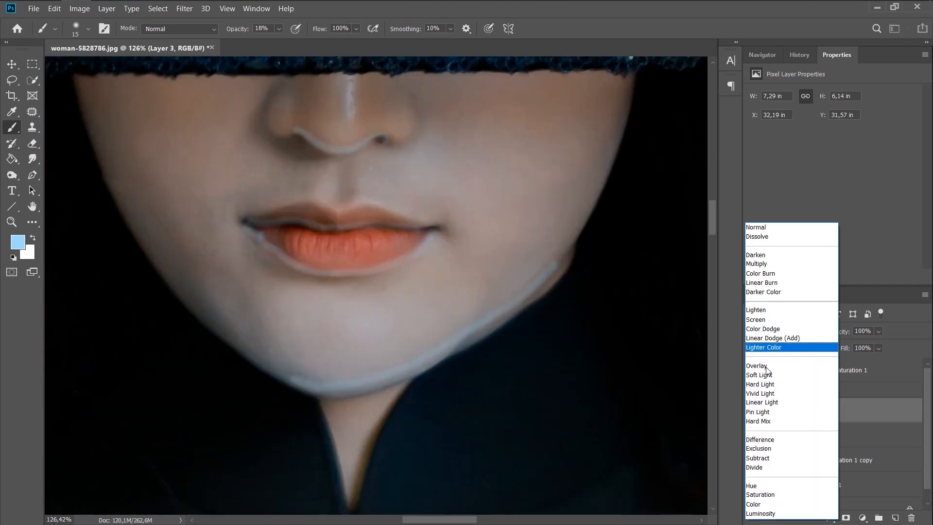
{"action": "left_click", "coordinate": [764, 375]}
{"action": "scroll", "coordinate": [376, 360], "scroll_direction": "down", "scroll_amount": 2}
- Add a mask to Layer 3 and soften the face highlights with black, using a 226 px brush at 18% opacity
{"action": "left_click", "coordinate": [846, 517]}
{"action": "key", "text": "d"}
{"action": "left_click", "coordinate": [33, 239]}
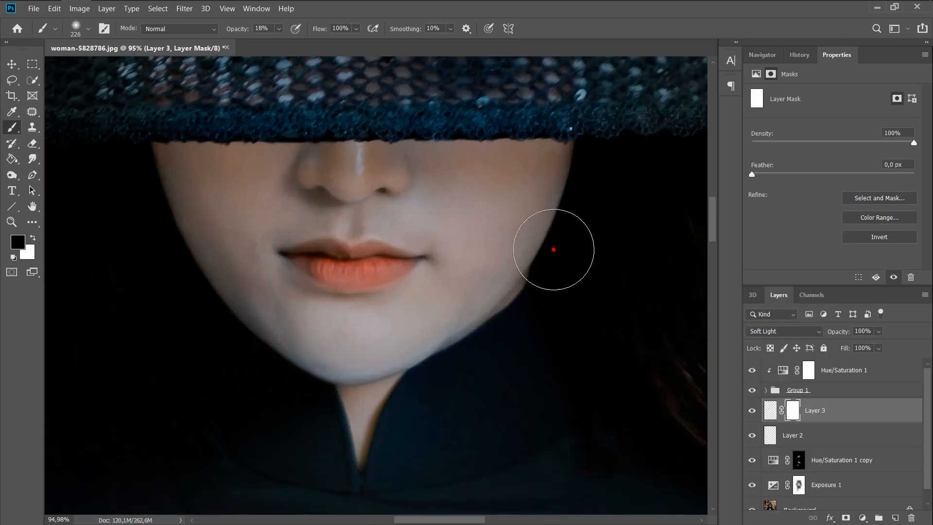
{"action": "left_click", "coordinate": [301, 209]}
{"action": "key", "text": "ctrl+0"}
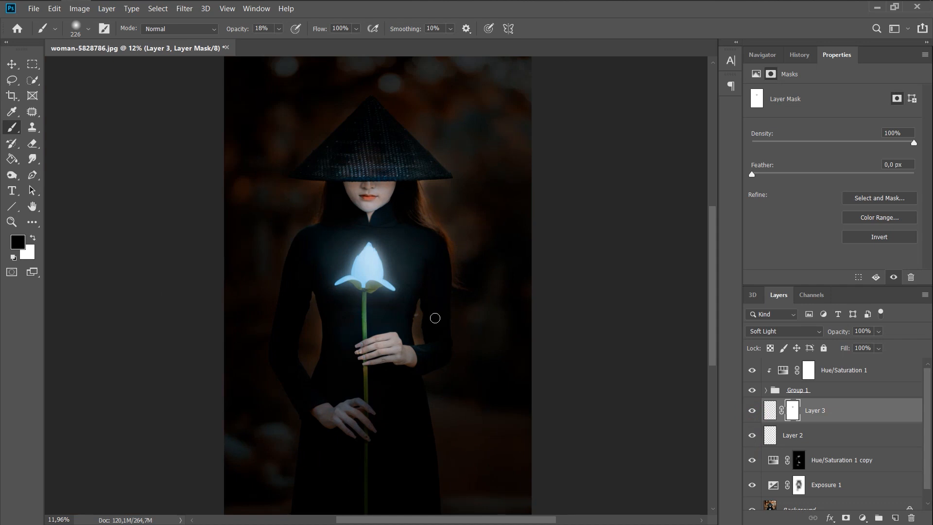
- Paint light blue light onto the fingers of the upper hand on Layer 3 with the 226 px brush
{"action": "scroll", "coordinate": [435, 318], "scroll_direction": "up", "scroll_amount": 2}
{"action": "key", "text": "ctrl+2"}
{"action": "scroll", "coordinate": [370, 340], "scroll_direction": "up", "scroll_amount": 4}
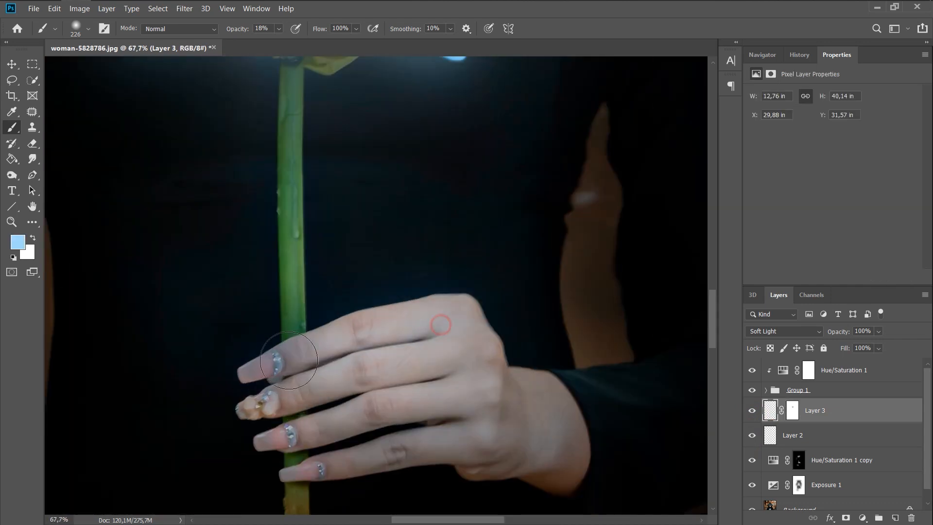
- Paint light blue light over the collar and adjoining shoulder on Layer 3 with a 171 px brush at 18% opacity
{"action": "key", "text": "ctrl+0"}
{"action": "scroll", "coordinate": [254, 225], "scroll_direction": "up", "scroll_amount": 3}
{"action": "key", "text": "bracketleft"}
{"action": "key", "text": "bracketleft"}
{"action": "key", "text": "bracketleft"}
{"action": "key", "text": "bracketleft"}
{"action": "scroll", "coordinate": [346, 236], "scroll_direction": "up", "scroll_amount": 2}
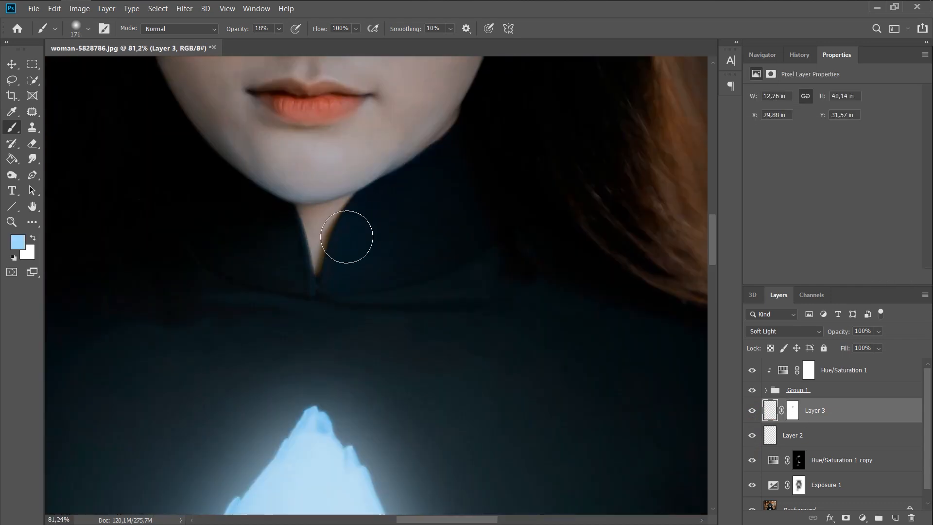
{"action": "scroll", "coordinate": [342, 226], "scroll_direction": "down", "scroll_amount": 3}
{"action": "scroll", "coordinate": [466, 293], "scroll_direction": "down", "scroll_amount": 3}
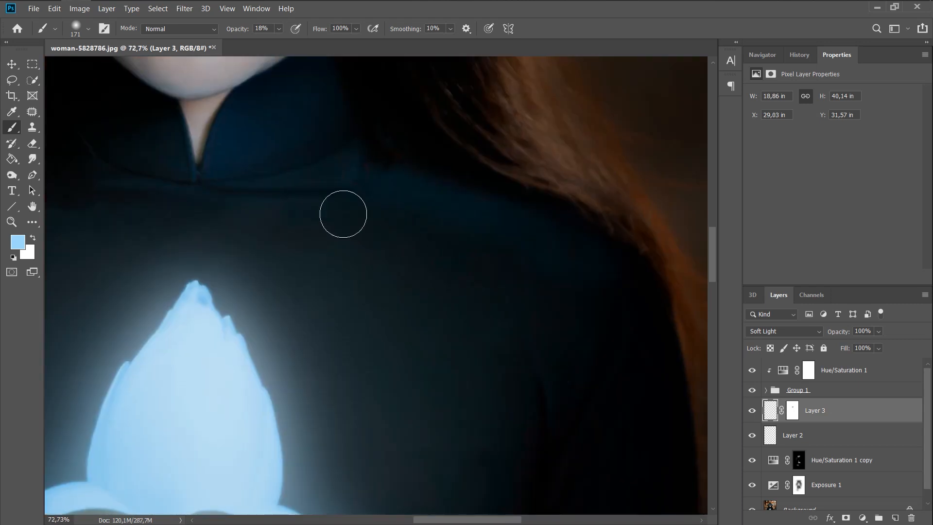
- Extend the light blue glow across the chest, shoulders and sleeves of the dress with a 300 px brush
{"action": "key", "text": "bracketright"}
{"action": "key", "text": "bracketright"}
{"action": "key", "text": "bracketright"}
{"action": "scroll", "coordinate": [412, 230], "scroll_direction": "up", "scroll_amount": 2}
{"action": "scroll", "coordinate": [412, 229], "scroll_direction": "left", "scroll_amount": 4}
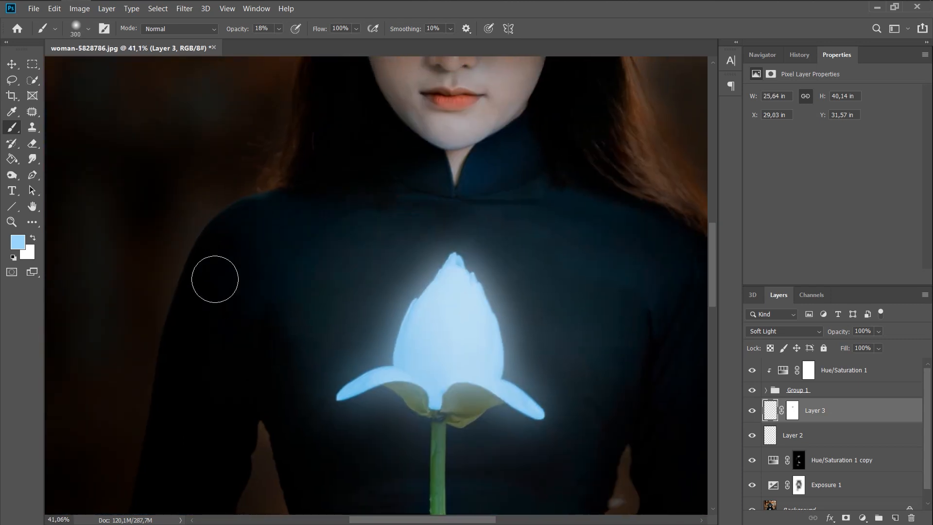
{"action": "left_click_drag", "start_coordinate": [349, 258], "coordinate": [215, 347]}
{"action": "scroll", "coordinate": [401, 304], "scroll_direction": "down", "scroll_amount": 4}
{"action": "scroll", "coordinate": [408, 218], "scroll_direction": "up", "scroll_amount": 6}
{"action": "scroll", "coordinate": [407, 214], "scroll_direction": "down", "scroll_amount": 6}
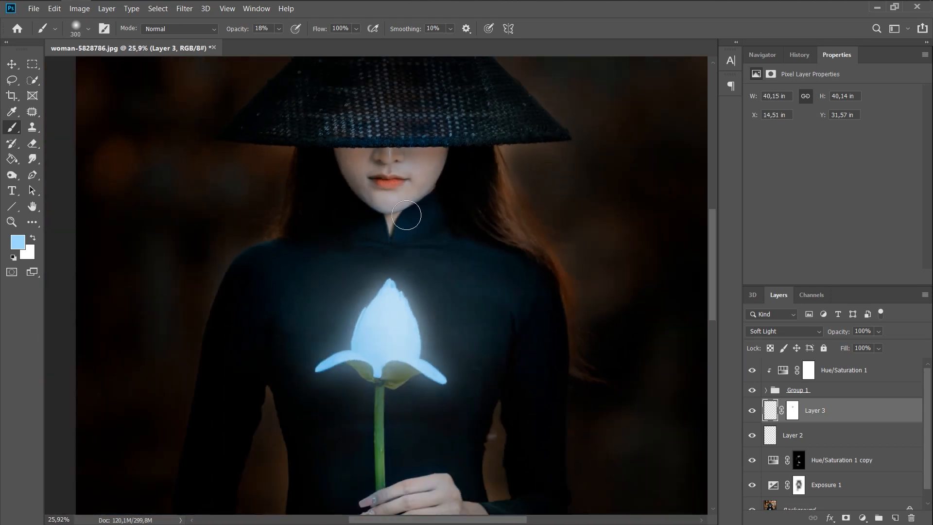
- Soften the blue light on the shoulders through Layer 3's mask with a 1592 px black brush at 5% opacity
{"action": "left_click", "coordinate": [792, 410]}
{"action": "key", "text": "d"}
{"action": "key", "text": "x"}
{"action": "key", "text": "0"}
{"action": "key", "text": "5"}
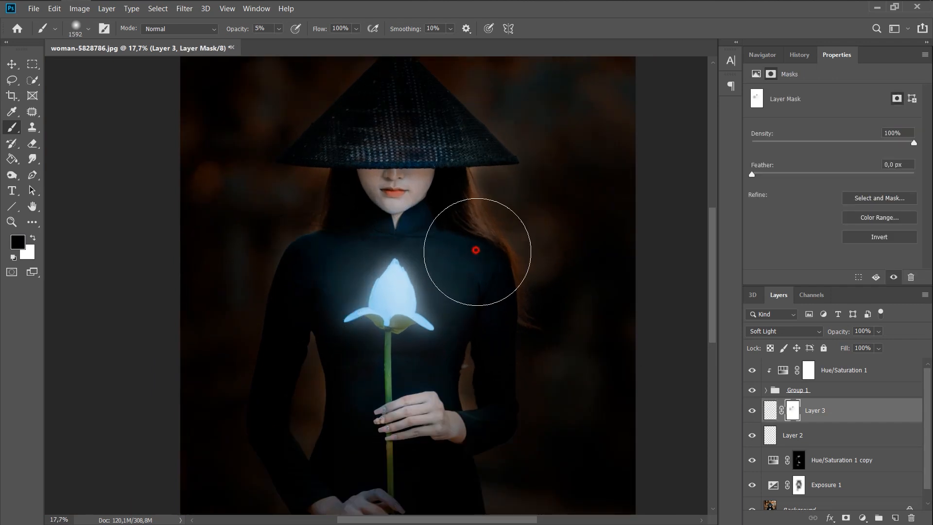
{"action": "left_click", "coordinate": [469, 277]}
{"action": "left_click", "coordinate": [296, 258]}
{"action": "left_click", "coordinate": [752, 410]}
{"action": "left_click", "coordinate": [752, 410]}
{"action": "scroll", "coordinate": [447, 263], "scroll_direction": "down", "scroll_amount": 6}
{"action": "scroll", "coordinate": [448, 263], "scroll_direction": "up", "scroll_amount": 1}
- Place the white petals image, enlarge it over the lotus and torso, and put its layer above Hue/Saturation 1
{"action": "key", "text": "v"}
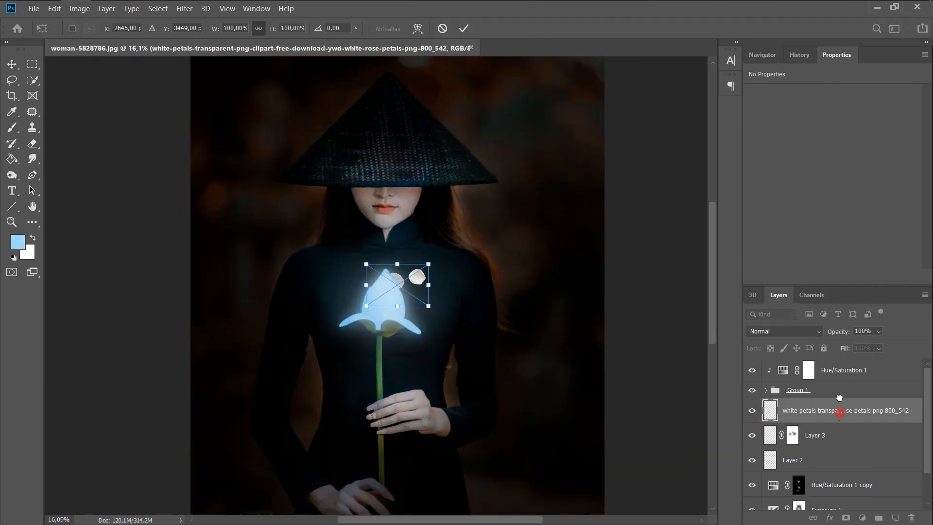
{"action": "left_click_drag", "start_coordinate": [417, 272], "coordinate": [335, 292]}
{"action": "key", "text": "Return"}
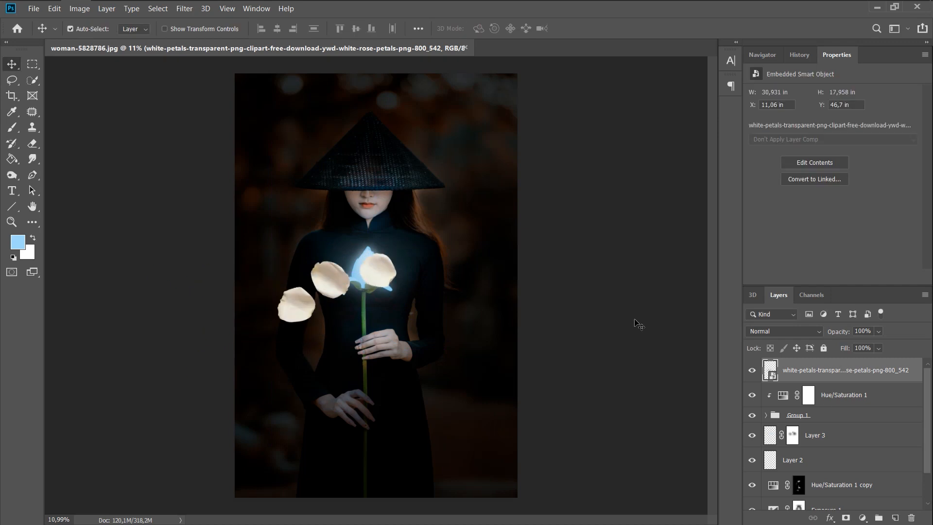
- Duplicate the petals layer, hide the original, and mask out unwanted petals on the copy with a 1592 px black brush
{"action": "key", "text": "ctrl+j"}
{"action": "left_click", "coordinate": [752, 394]}
{"action": "left_click", "coordinate": [846, 518]}
{"action": "left_click", "coordinate": [12, 127]}
{"action": "key", "text": "d"}
{"action": "left_click", "coordinate": [258, 304]}
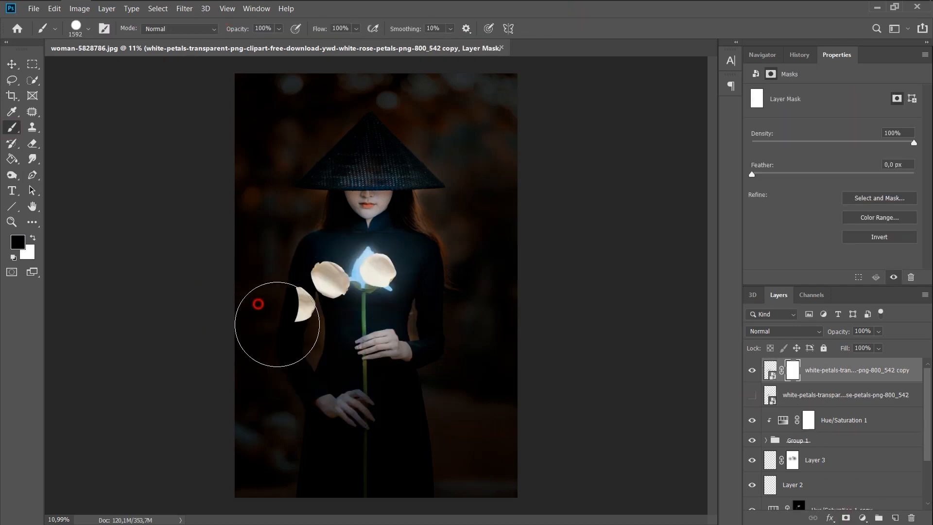
- Place the blue sparkle image, enlarge it across the whole figure, and set its blend mode to Lighten
{"action": "key", "text": "ctrl+t"}
{"action": "left_click_drag", "start_coordinate": [367, 408], "coordinate": [177, 333]}
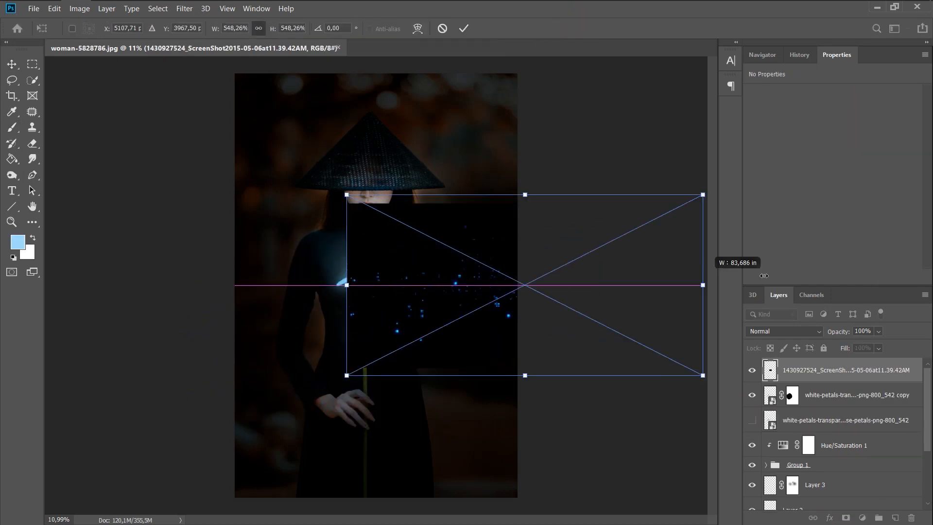
{"action": "mouse_move", "coordinate": [764, 276]}
{"action": "left_mouse_down"}
{"action": "mouse_move", "coordinate": [397, 452]}
{"action": "mouse_move", "coordinate": [398, 495]}
{"action": "left_mouse_up"}
{"action": "left_click", "coordinate": [463, 28]}
{"action": "left_click", "coordinate": [784, 330]}
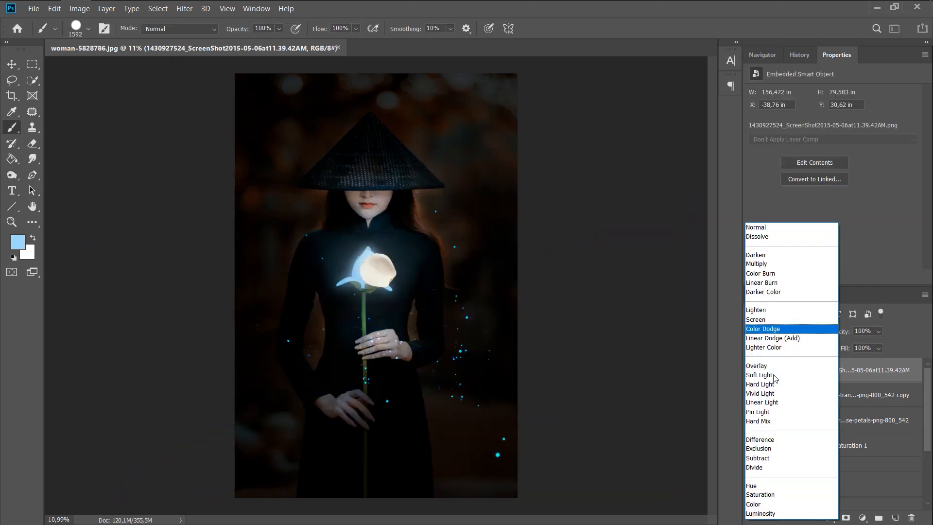
{"action": "left_click", "coordinate": [756, 309]}
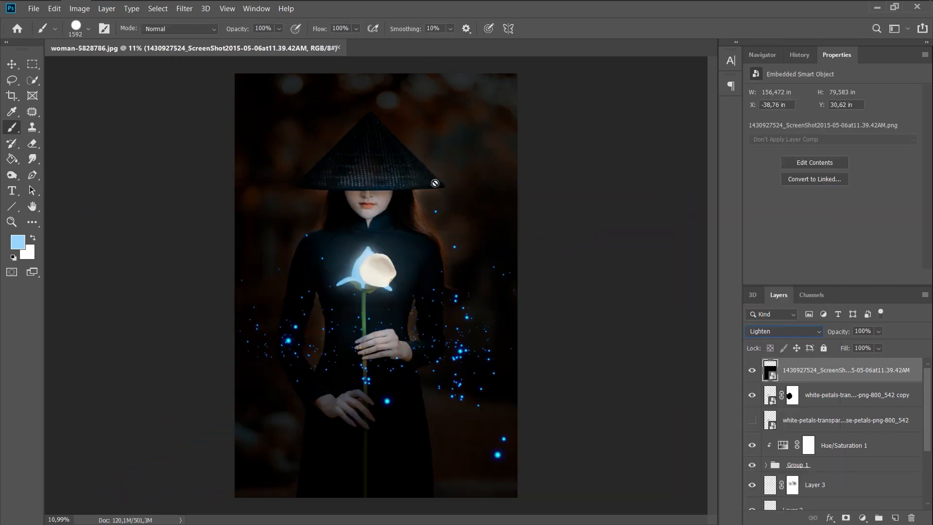
- Transform the blue sparkle layer around the lotus, mask out its outer sparkles in black, and hide the petals copy
{"action": "key", "text": "ctrl+t"}
{"action": "left_click", "coordinate": [463, 29]}
{"action": "left_click", "coordinate": [845, 518]}
{"action": "scroll", "coordinate": [369, 311], "scroll_direction": "up", "scroll_amount": 3}
{"action": "key", "text": "ctrl+t"}
{"action": "left_click_drag", "start_coordinate": [465, 372], "coordinate": [353, 330]}
{"action": "key", "text": "Return"}
{"action": "mouse_move", "coordinate": [579, 269]}
{"action": "left_mouse_down"}
{"action": "mouse_move", "coordinate": [453, 175]}
{"action": "mouse_move", "coordinate": [157, 263]}
{"action": "mouse_move", "coordinate": [234, 256]}
{"action": "mouse_move", "coordinate": [420, 473]}
{"action": "mouse_move", "coordinate": [448, 376]}
{"action": "left_mouse_up"}
{"action": "left_click", "coordinate": [752, 395]}
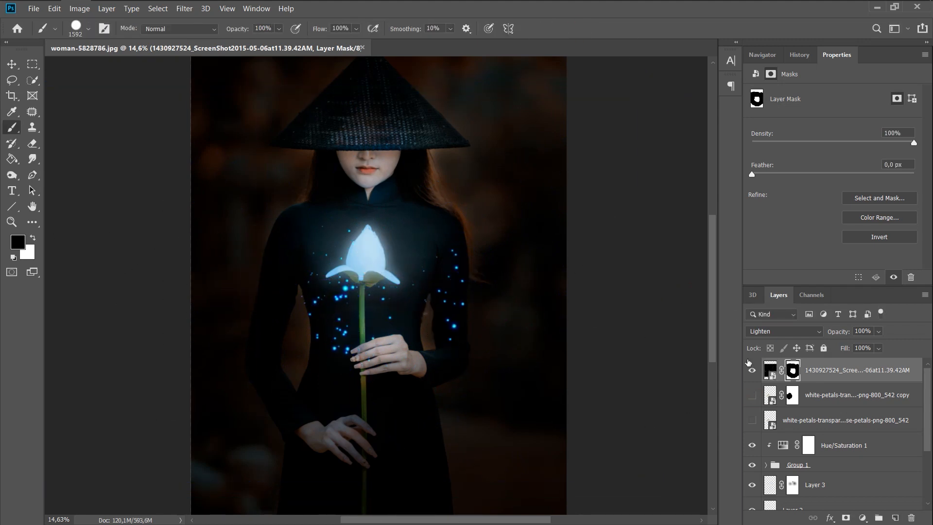
- Try a Gaussian Blur with a 355,2 px radius on the blue sparkle layer's mask
{"action": "left_click", "coordinate": [184, 9]}
{"action": "left_click", "coordinate": [371, 183]}
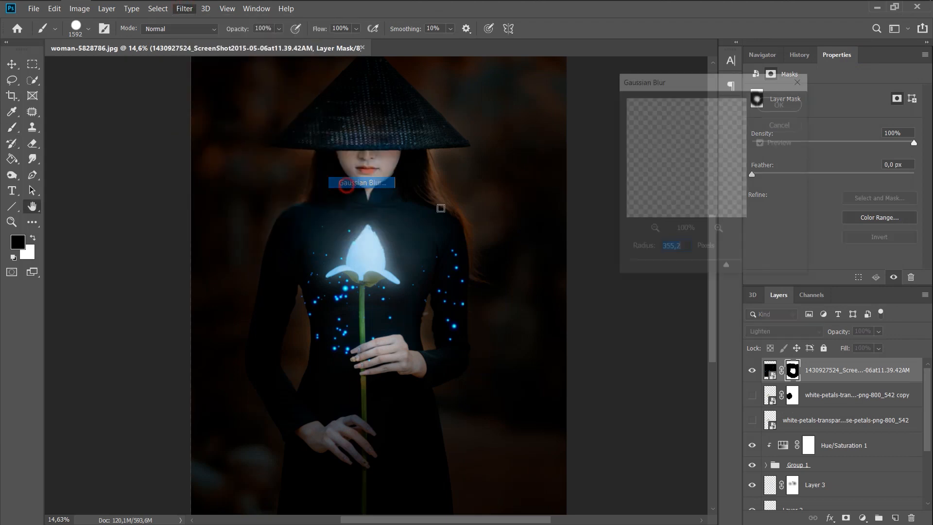
{"action": "key", "text": "Return"}
- Lower the blue sparkle layer's opacity to 39% and reposition it around the lotus, smaller and rotated
{"action": "left_click_drag", "start_coordinate": [834, 334], "coordinate": [827, 335]}
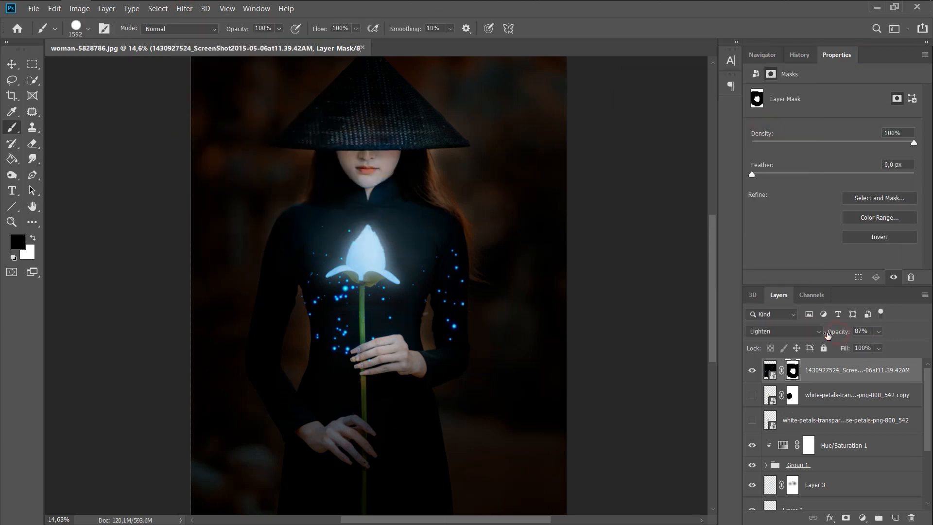
{"action": "key", "text": "ctrl+t"}
{"action": "left_click_drag", "start_coordinate": [340, 272], "coordinate": [494, 262]}
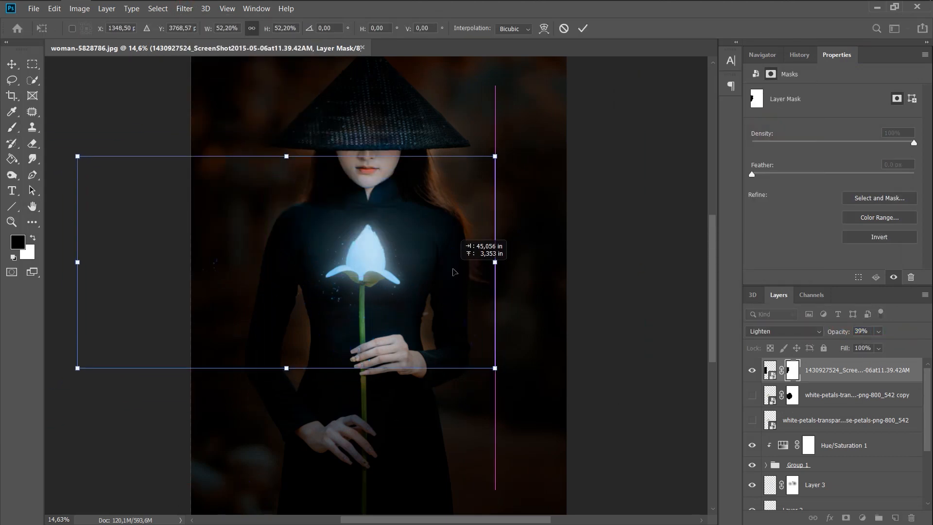
{"action": "left_click_drag", "start_coordinate": [512, 415], "coordinate": [559, 111]}
{"action": "key", "text": "Return"}
{"action": "key", "text": "b"}
{"action": "scroll", "coordinate": [285, 311], "scroll_direction": "down", "scroll_amount": 2}
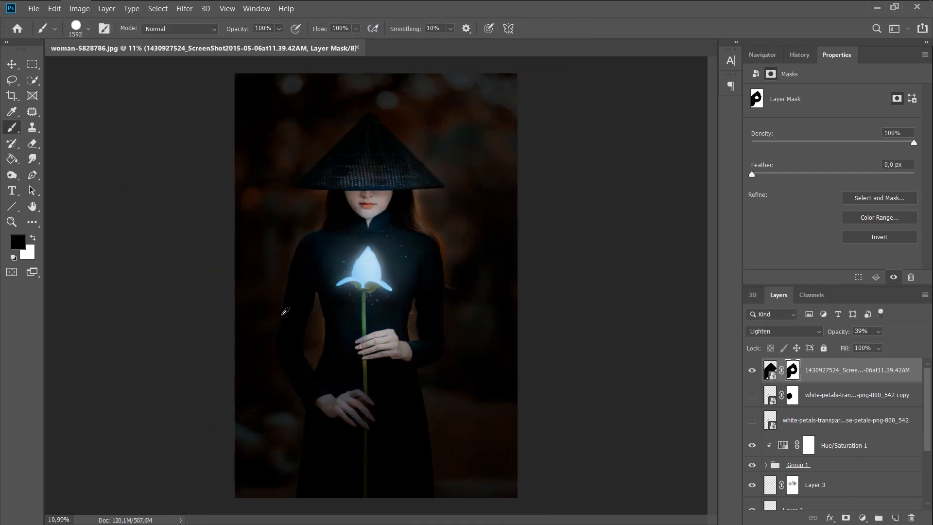
{"action": "key", "text": "ctrl+t"}
{"action": "key", "text": "Escape"}
{"action": "key", "text": "v"}
{"action": "left_click_drag", "start_coordinate": [379, 285], "coordinate": [299, 462]}
{"action": "key", "text": "ctrl+z"}
- Show the petals copy, move its single petal beside the woman's lower sleeve, and bring the layer above the blue sparkles
{"action": "left_click", "coordinate": [837, 401]}
{"action": "key", "text": "ctrl+t"}
{"action": "key", "text": "Return"}
{"action": "key", "text": "ctrl+bracketright"}
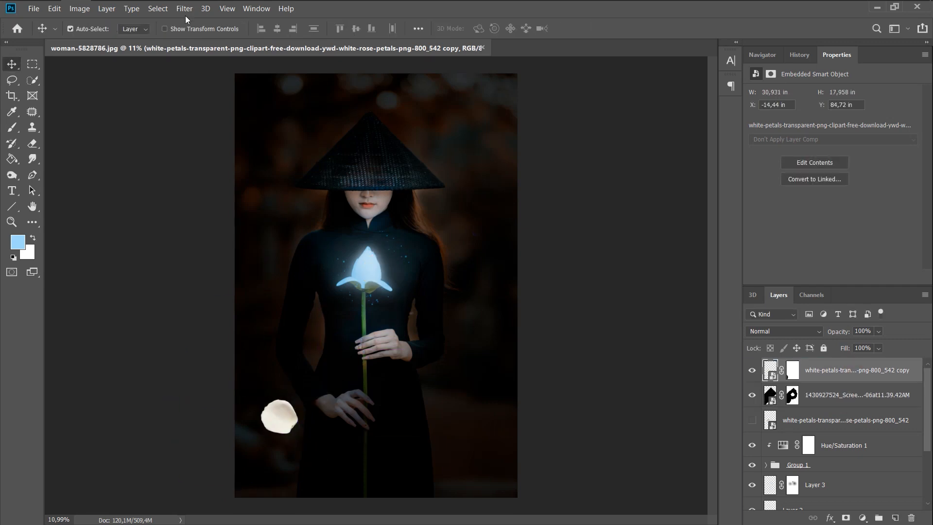
{"action": "left_click", "coordinate": [186, 8]}
{"action": "left_click", "coordinate": [362, 182]}
{"action": "left_click_drag", "start_coordinate": [726, 267], "coordinate": [687, 268]}
{"action": "left_click", "coordinate": [784, 124]}
- Apply a Motion Blur to the petals copy with an angle of 0° and a distance of 54 pixels
{"action": "left_click", "coordinate": [183, 9]}
{"action": "mouse_move", "coordinate": [234, 138]}
{"action": "left_click", "coordinate": [360, 204]}
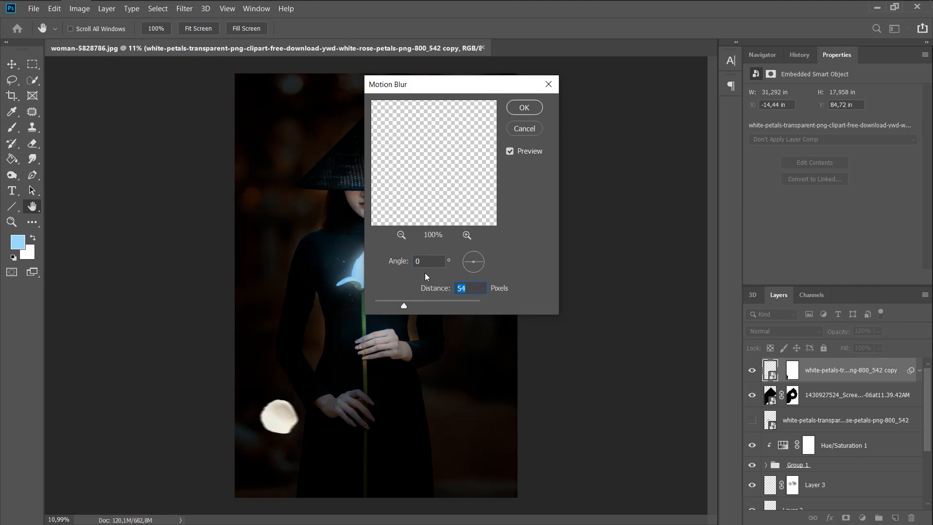
{"action": "left_click", "coordinate": [524, 108]}
- Stretch the blurred petal and shift it toward the photo's edge, and delete the petals copy layer
{"action": "key", "text": "ctrl+t"}
{"action": "key", "text": "Return"}
{"action": "left_click_drag", "start_coordinate": [281, 417], "coordinate": [270, 444]}
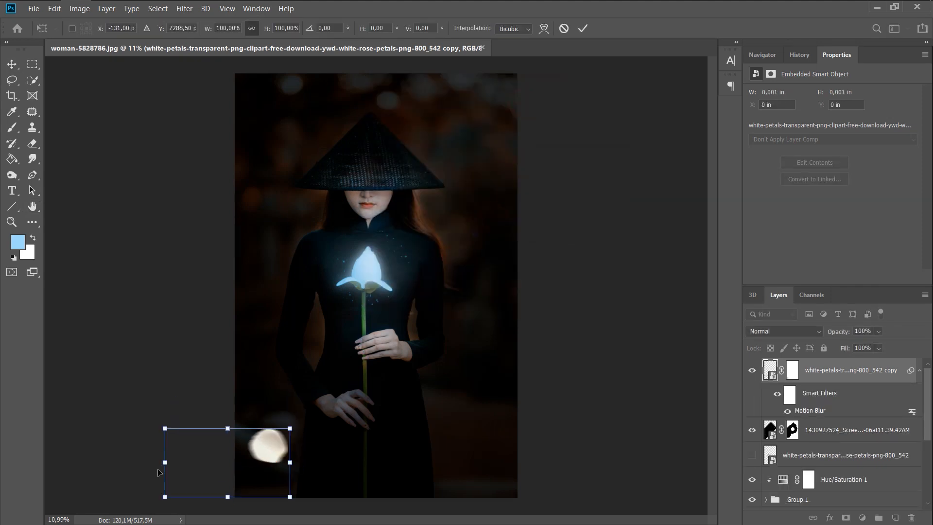
{"action": "left_click_drag", "start_coordinate": [163, 471], "coordinate": [119, 471]}
{"action": "left_click_drag", "start_coordinate": [268, 442], "coordinate": [250, 439]}
{"action": "key", "text": "Return"}
{"action": "key", "text": "Delete"}
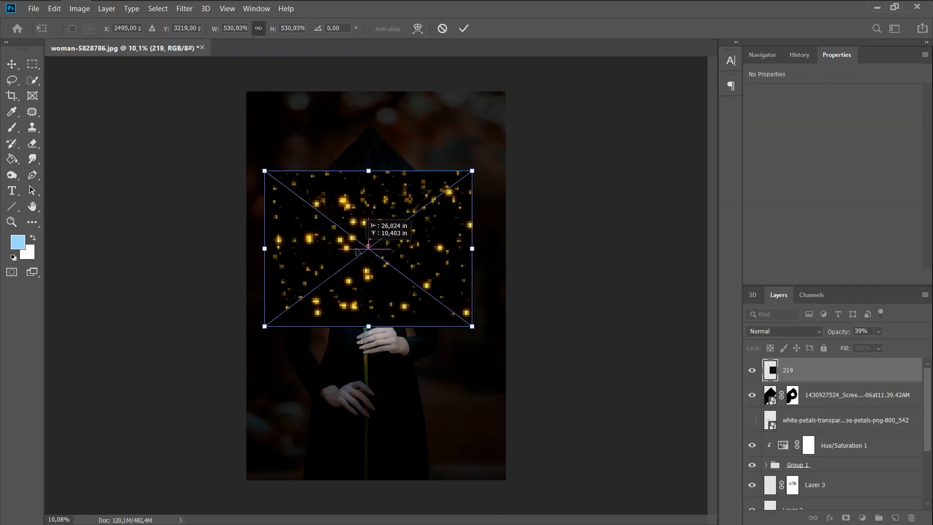
- Place the gold sparkle image 219 over the hat and chest at 559,41% scale, with Lighten blending and 57% opacity
{"action": "mouse_move", "coordinate": [364, 209]}
{"action": "left_mouse_down"}
{"action": "mouse_move", "coordinate": [375, 252]}
{"action": "mouse_move", "coordinate": [377, 207]}
{"action": "left_mouse_up"}
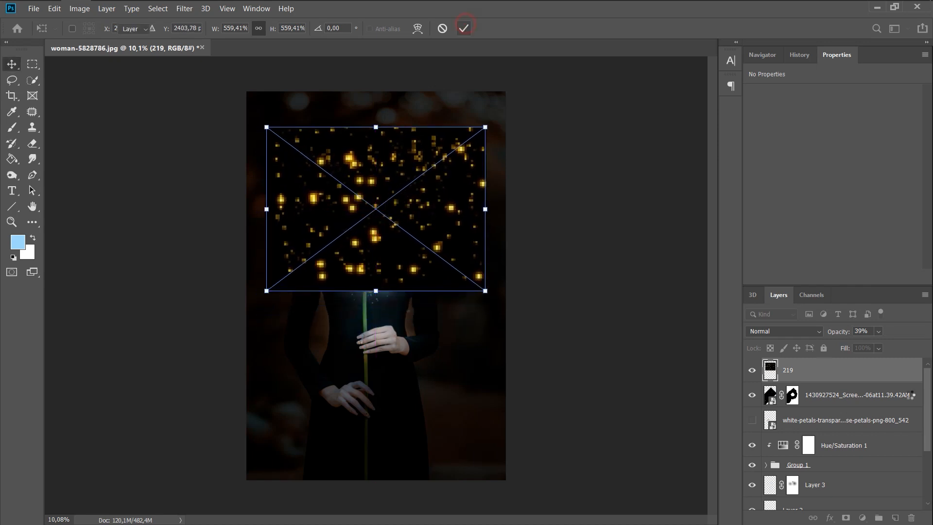
{"action": "left_click", "coordinate": [464, 28]}
{"action": "left_click", "coordinate": [784, 331]}
{"action": "left_click", "coordinate": [777, 306]}
{"action": "left_click_drag", "start_coordinate": [831, 333], "coordinate": [797, 331]}
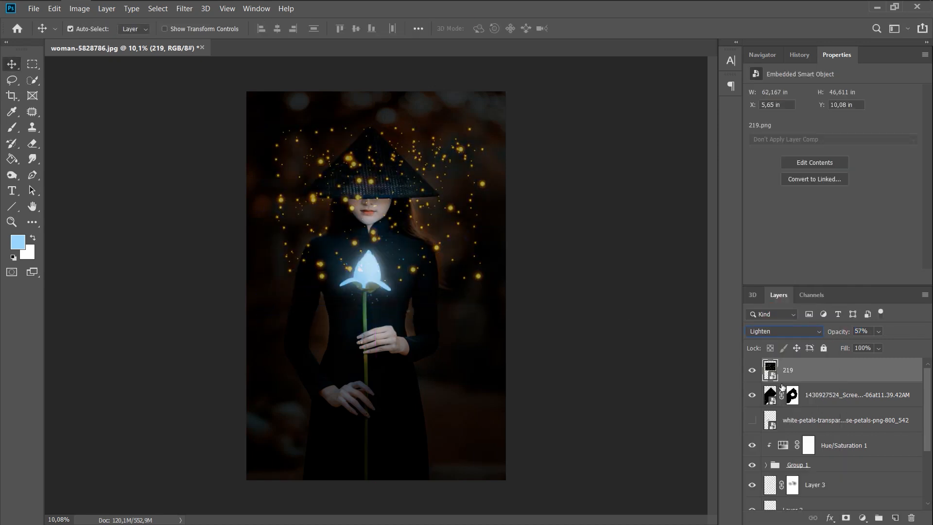
- Add a mask to layer 219 and paint out the gold sparkles over the hat, face and dress with a 732 px brush
{"action": "left_click", "coordinate": [845, 518]}
{"action": "key", "text": "b"}
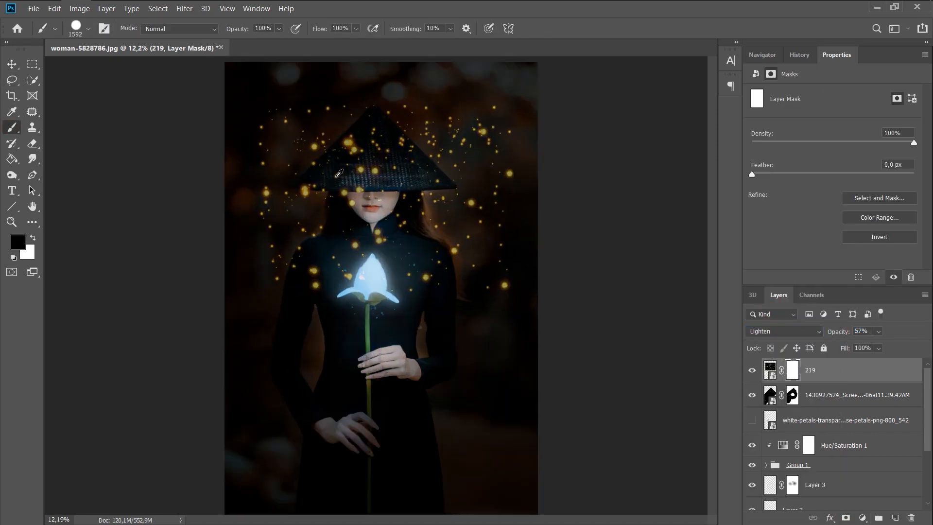
{"action": "scroll", "coordinate": [341, 200], "scroll_direction": "up", "scroll_amount": 3}
{"action": "key", "text": "x"}
{"action": "mouse_move", "coordinate": [297, 323]}
{"action": "left_mouse_down"}
{"action": "mouse_move", "coordinate": [409, 287]}
{"action": "mouse_move", "coordinate": [479, 333]}
{"action": "left_mouse_up"}
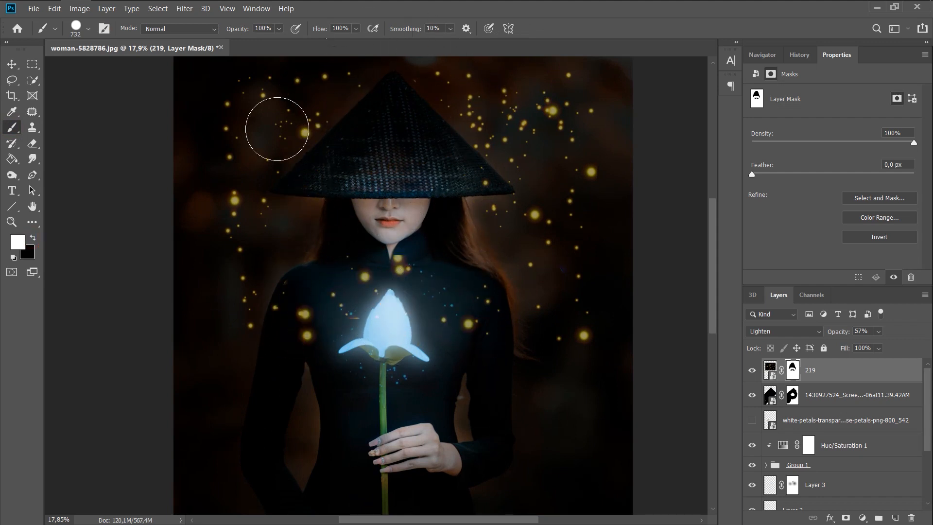
{"action": "key", "text": "x"}
{"action": "left_click_drag", "start_coordinate": [345, 323], "coordinate": [343, 267]}
{"action": "scroll", "coordinate": [344, 267], "scroll_direction": "down", "scroll_amount": 1}
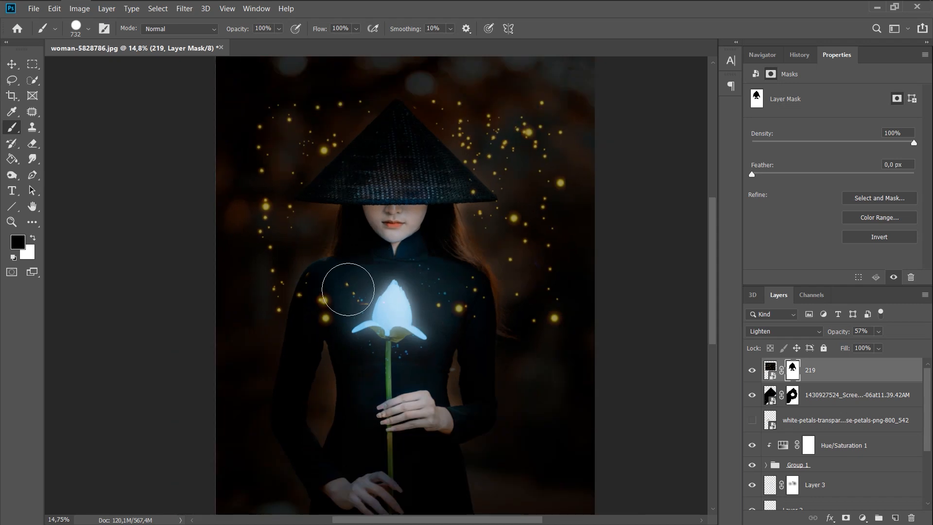
{"action": "scroll", "coordinate": [331, 316], "scroll_direction": "down", "scroll_amount": 1}
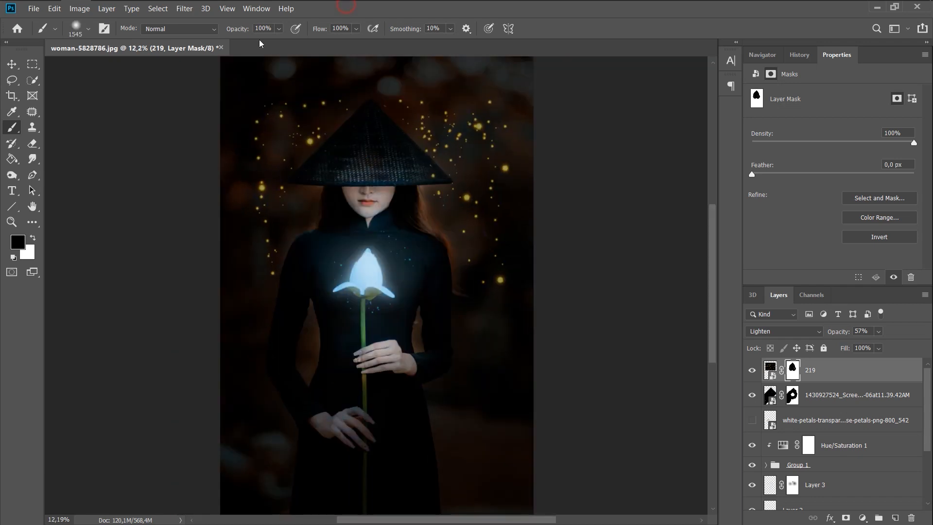
- Fade the outermost gold sparkles on layer 219's mask with a soft 1545 px black brush at 44% opacity
{"action": "mouse_move", "coordinate": [511, 291]}
{"action": "left_mouse_down"}
{"action": "mouse_move", "coordinate": [535, 280]}
{"action": "mouse_move", "coordinate": [532, 167]}
{"action": "left_mouse_up"}
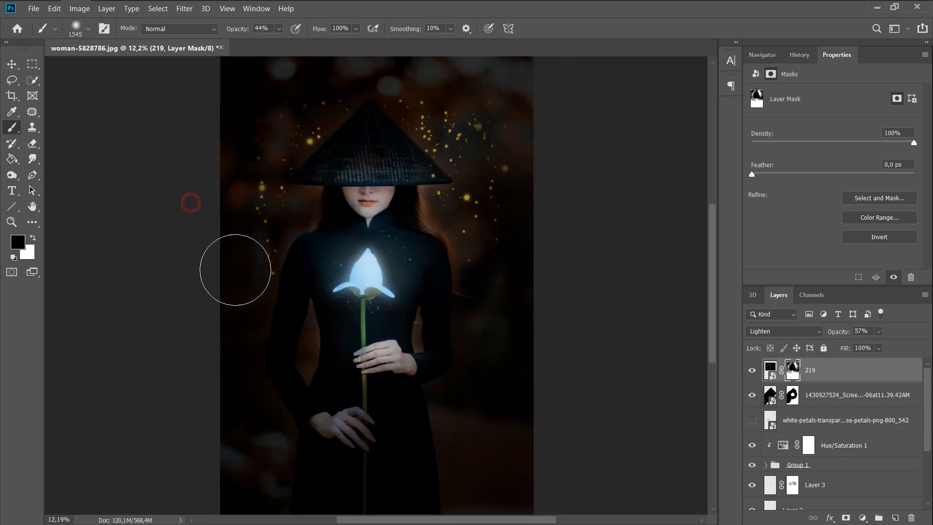
{"action": "key", "text": "x"}
{"action": "key", "text": "x"}
- Fade the gold sparkles overlapping the hat brim on layer 219's mask with a soft 665 px brush at 44% opacity
{"action": "scroll", "coordinate": [304, 266], "scroll_direction": "up", "scroll_amount": 6}
{"action": "left_click_drag", "start_coordinate": [358, 261], "coordinate": [209, 301]}
{"action": "left_click_drag", "start_coordinate": [395, 113], "coordinate": [388, 329]}
{"action": "left_click", "coordinate": [329, 189]}
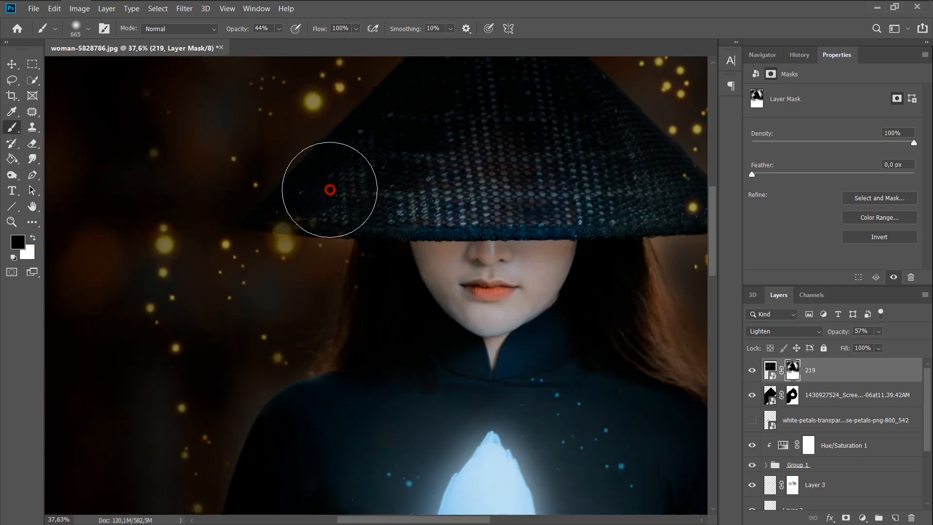
- Fade the leftover gold sparkles over both sides of the hat brim on layer 219's mask with soft 665 px and 189 px brushes
{"action": "left_click_drag", "start_coordinate": [351, 177], "coordinate": [267, 195]}
{"action": "left_click_drag", "start_coordinate": [274, 219], "coordinate": [283, 219]}
{"action": "left_click_drag", "start_coordinate": [675, 172], "coordinate": [442, 297]}
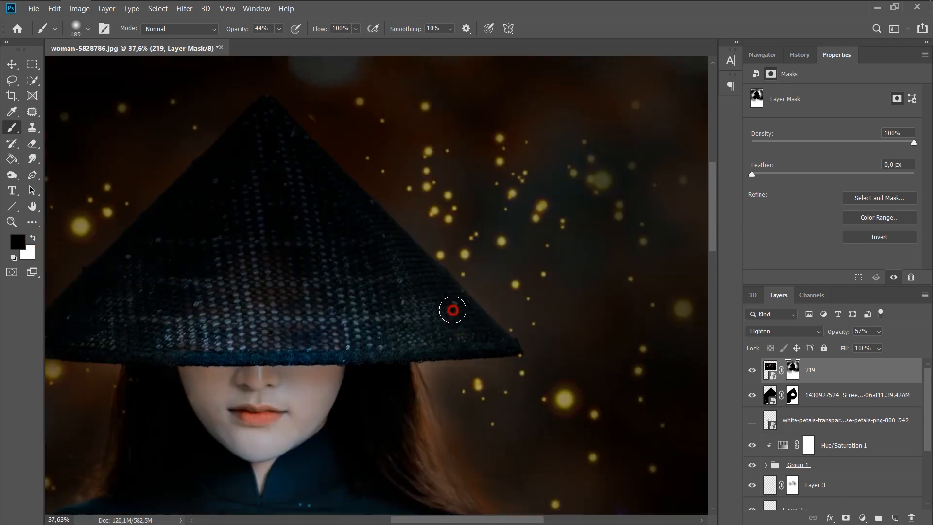
{"action": "scroll", "coordinate": [452, 310], "scroll_direction": "down", "scroll_amount": 6}
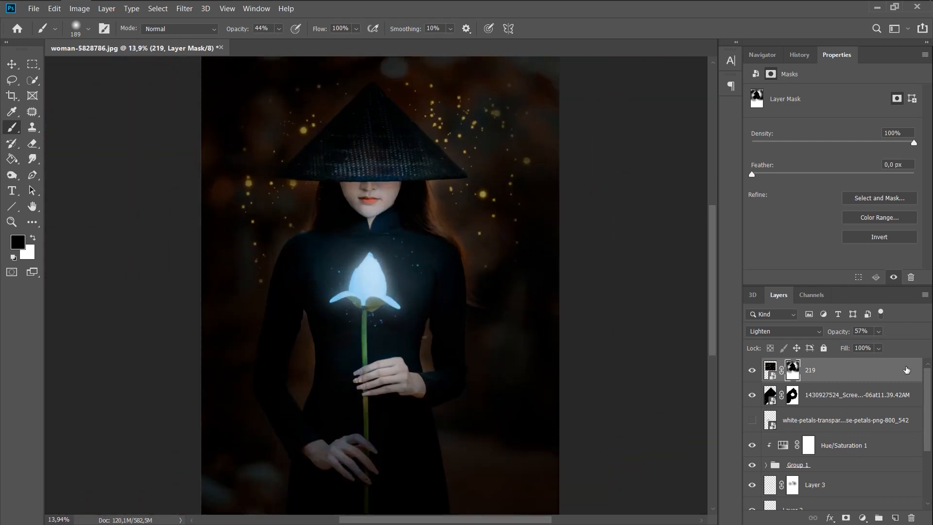
- Add a Hue/Saturation adjustment clipped to layer 219, with Colorize on, Hue 198 and Saturation 49
{"action": "left_click", "coordinate": [770, 368]}
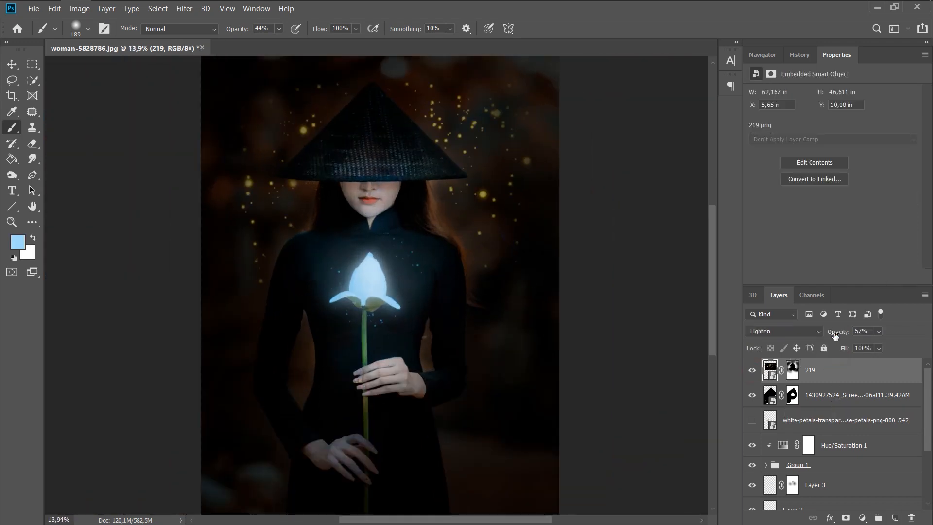
{"action": "left_click", "coordinate": [862, 518]}
{"action": "left_click", "coordinate": [857, 403]}
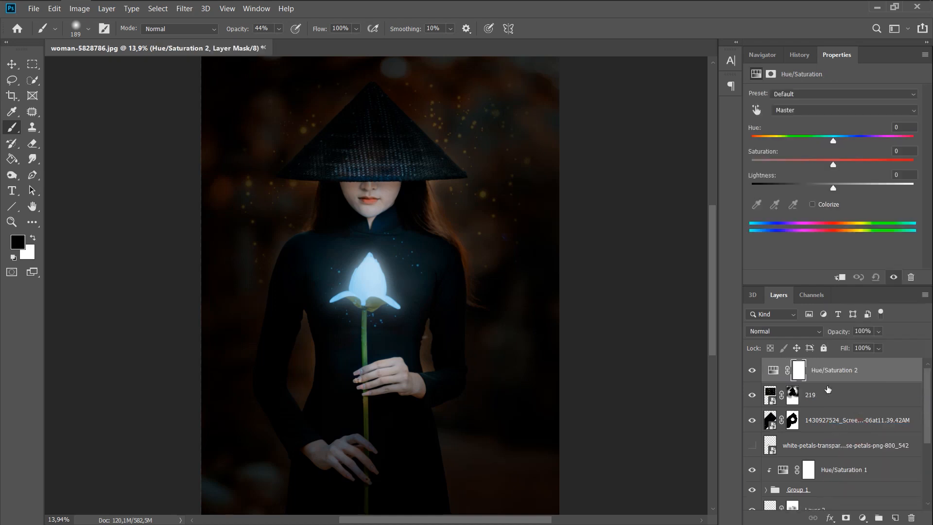
{"action": "left_click", "coordinate": [827, 383], "text": "alt"}
{"action": "left_click", "coordinate": [811, 204]}
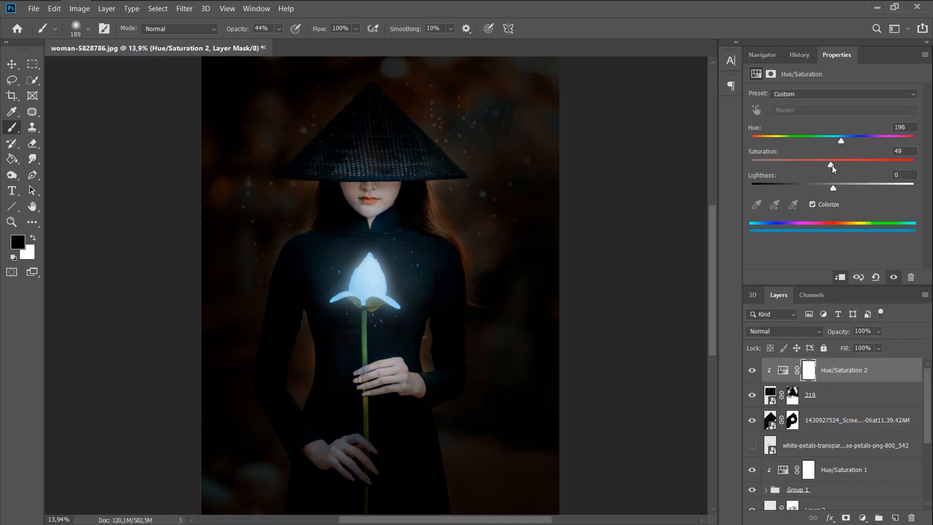
{"action": "scroll", "coordinate": [517, 254], "scroll_direction": "down", "scroll_amount": 6}
- Set layer 219's opacity to 16% and ready its mask for brushing with black as the foreground colour
{"action": "left_click", "coordinate": [11, 64]}
{"action": "scroll", "coordinate": [213, 73], "scroll_direction": "up", "scroll_amount": 4}
{"action": "left_click", "coordinate": [782, 370]}
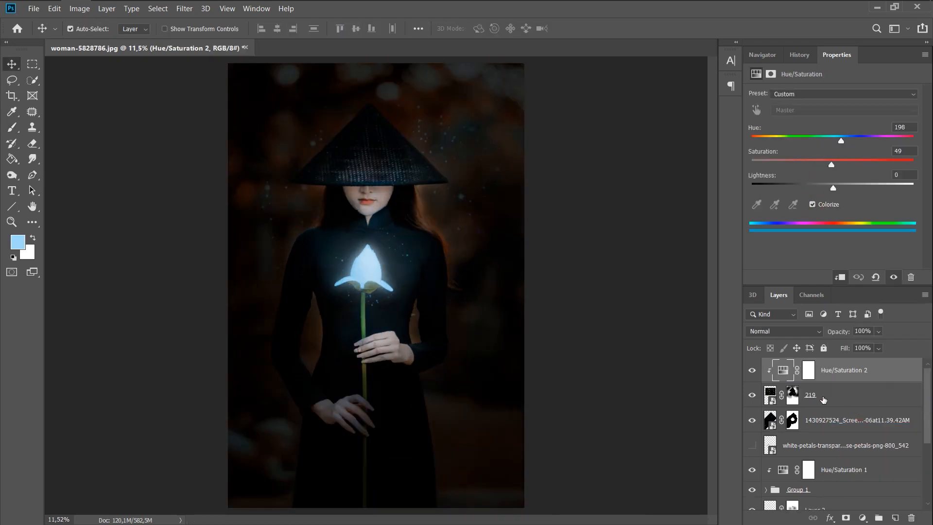
{"action": "left_click", "coordinate": [792, 394]}
{"action": "key", "text": "b"}
{"action": "key", "text": "d"}
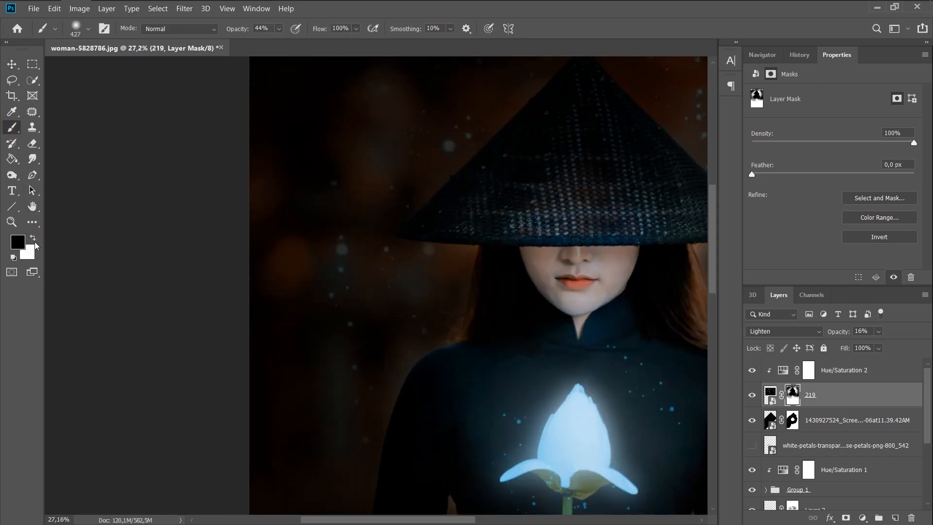
{"action": "left_click", "coordinate": [34, 241]}
{"action": "scroll", "coordinate": [378, 211], "scroll_direction": "down", "scroll_amount": 5}
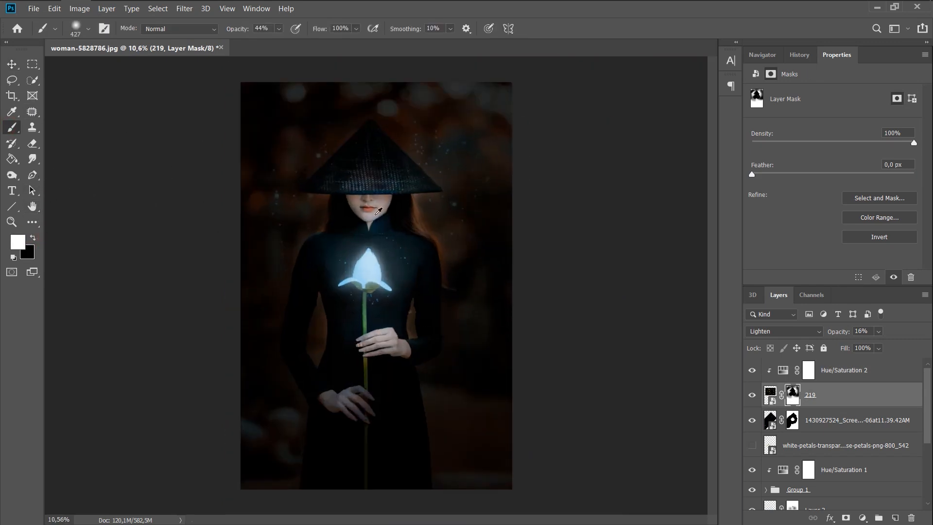
{"action": "key", "text": "x"}
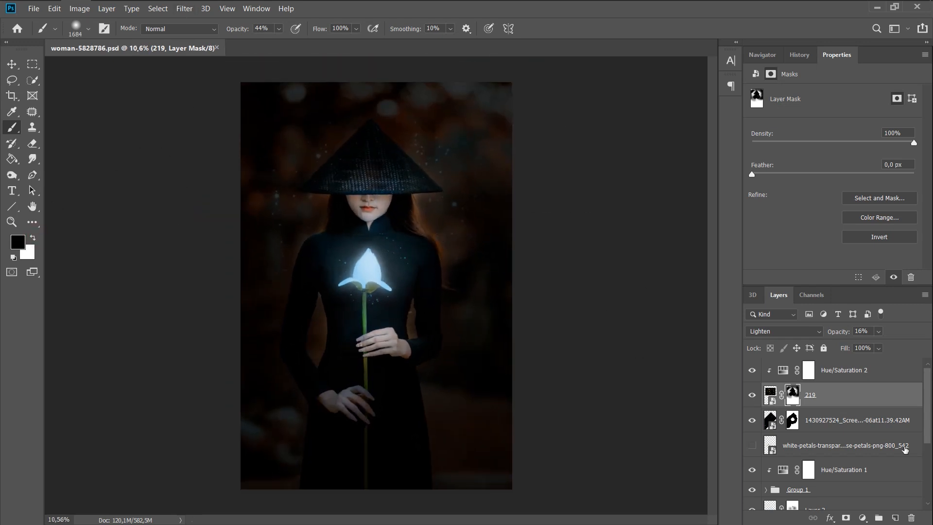
- Stamp all visible layers into a new layer above Hue/Saturation 2 and open the Camera Raw filter on it
{"action": "left_click", "coordinate": [844, 369]}
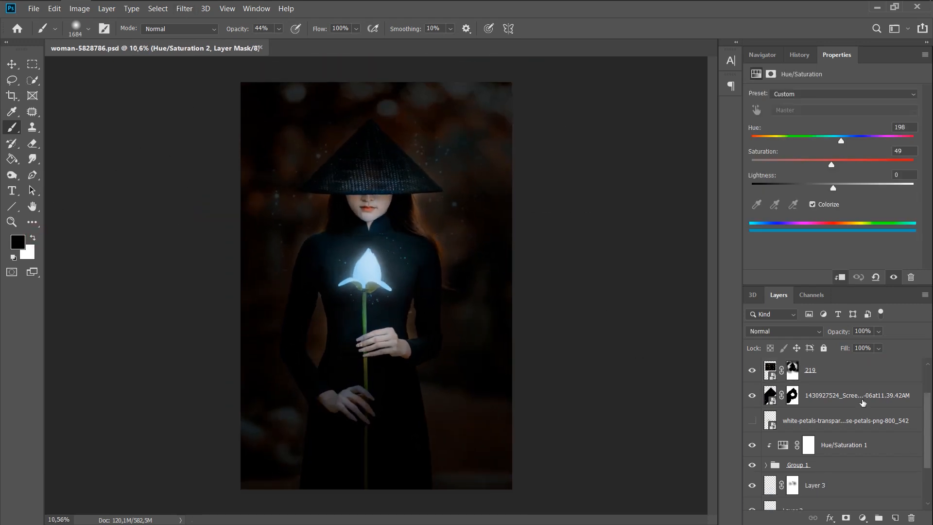
{"action": "key", "text": "ctrl+alt+shift+e"}
{"action": "left_click", "coordinate": [184, 9]}
{"action": "left_click", "coordinate": [230, 79]}
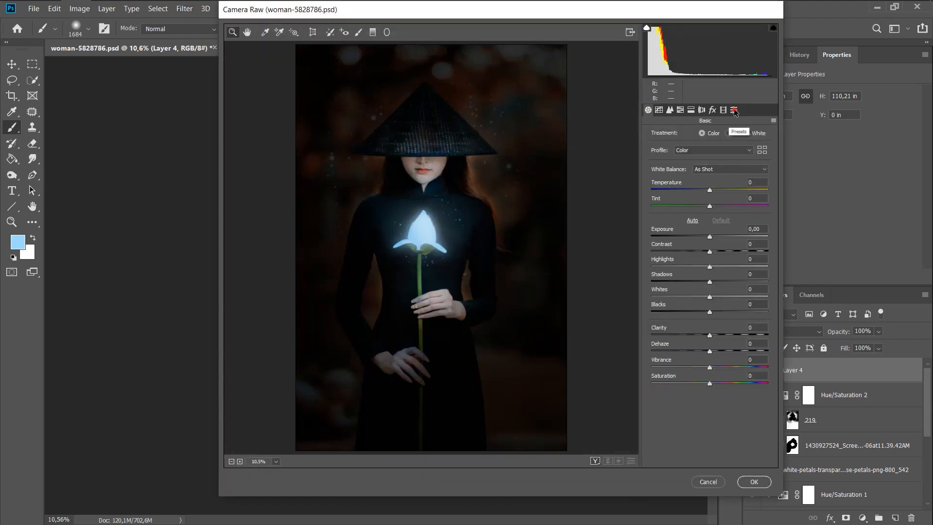
- Browse the Camera Raw presets and apply the Creative preset Cool Light
{"action": "left_click", "coordinate": [735, 110]}
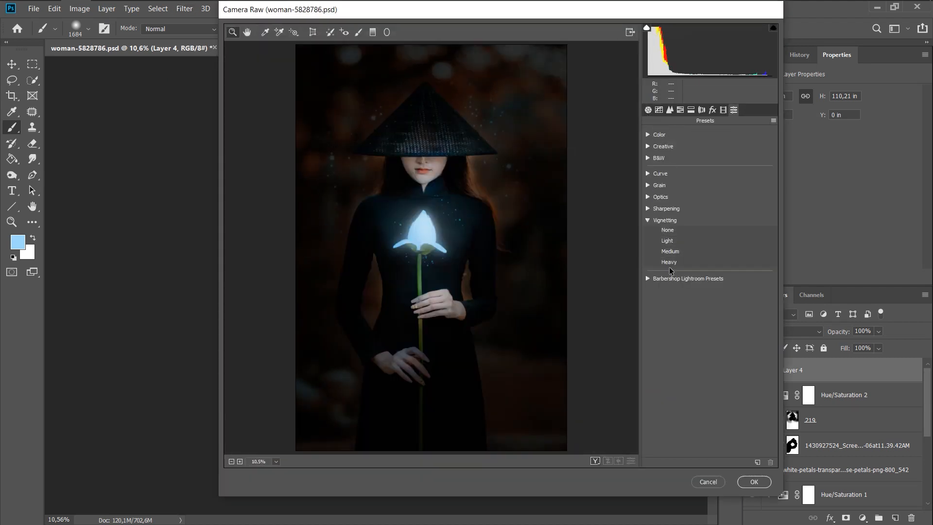
{"action": "left_click", "coordinate": [649, 208]}
{"action": "left_click", "coordinate": [647, 197]}
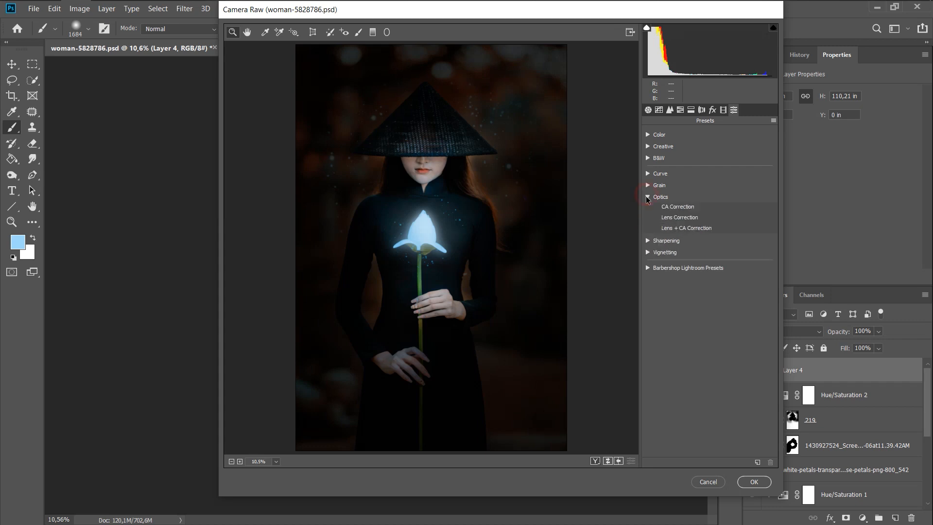
{"action": "left_click", "coordinate": [647, 197]}
{"action": "left_click", "coordinate": [647, 158]}
{"action": "left_click", "coordinate": [648, 158]}
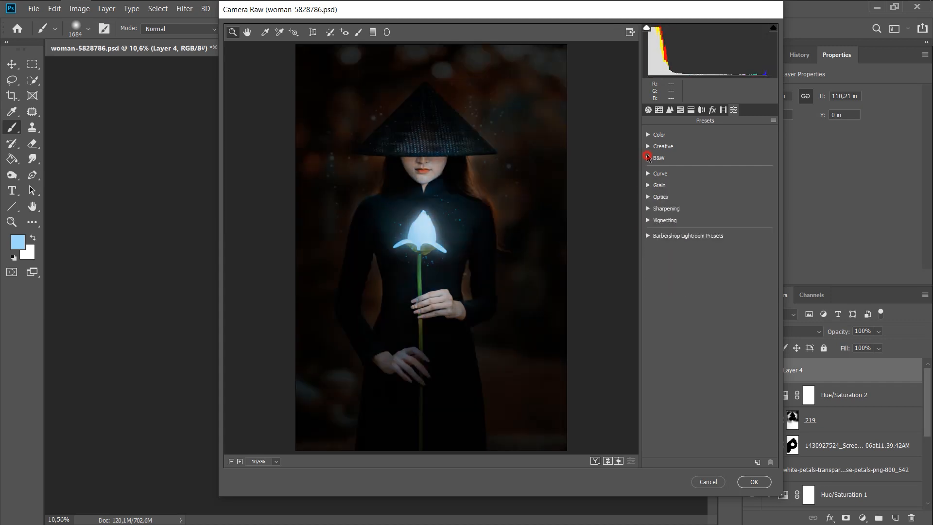
{"action": "left_click", "coordinate": [647, 134]}
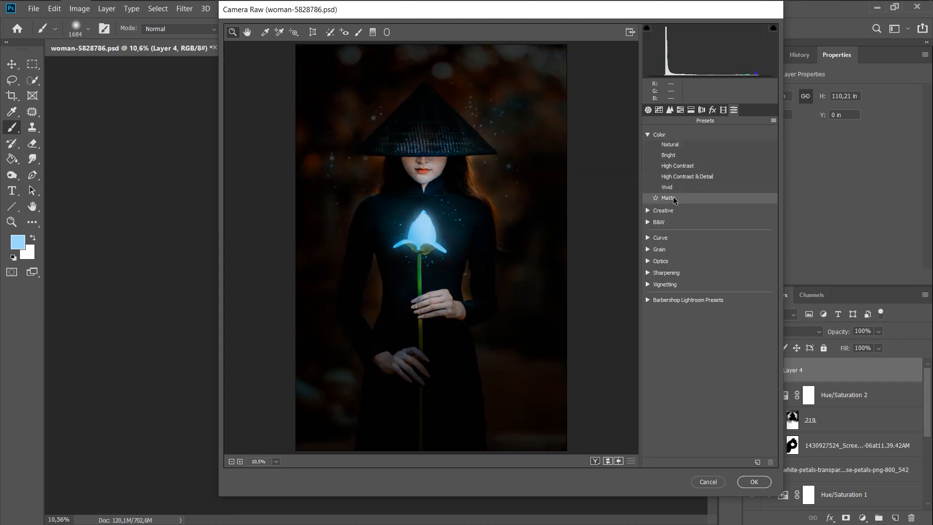
{"action": "left_click", "coordinate": [673, 210]}
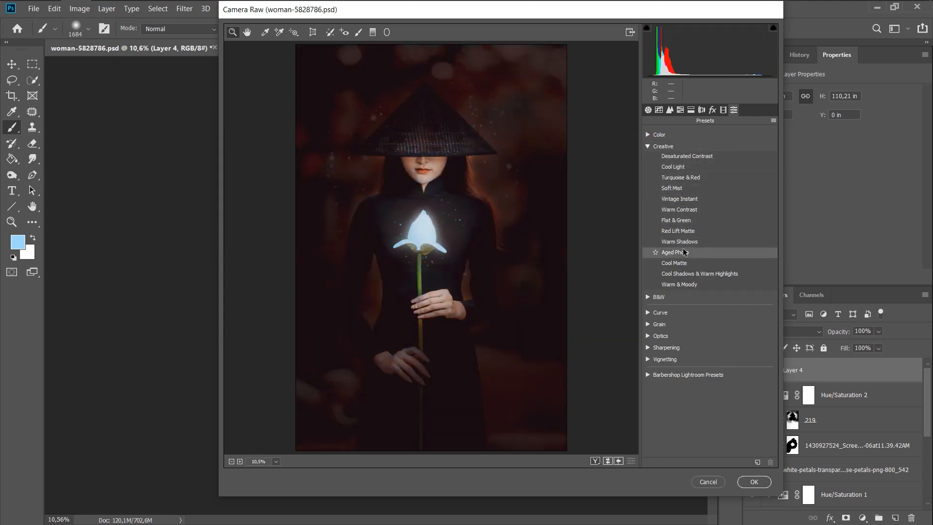
{"action": "left_click", "coordinate": [673, 166]}
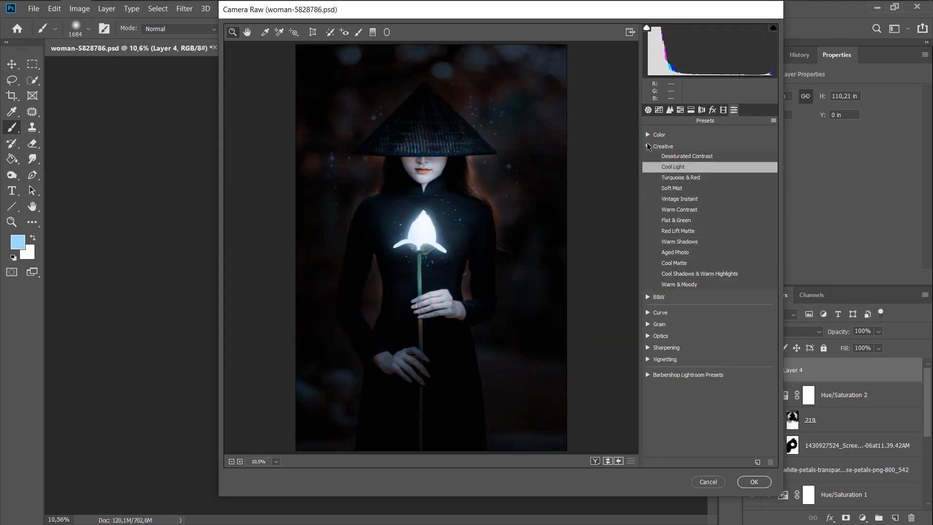
{"action": "left_click", "coordinate": [647, 146]}
- Set the basic adjustments to Temperature -1, Contrast +8, Highlights -26 and Shadows -13
{"action": "left_click", "coordinate": [658, 110]}
{"action": "left_click", "coordinate": [648, 110]}
{"action": "left_click_drag", "start_coordinate": [710, 208], "coordinate": [709, 209]}
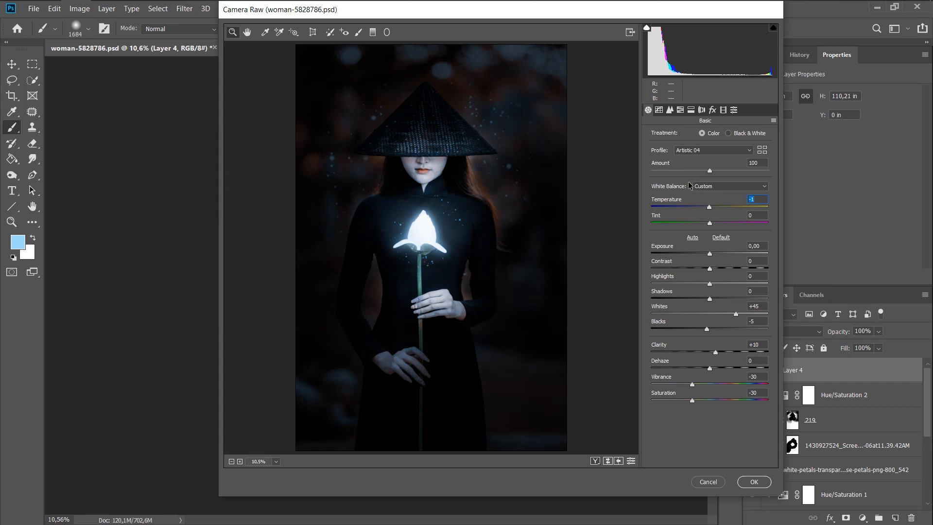
{"action": "left_click_drag", "start_coordinate": [710, 269], "coordinate": [703, 296]}
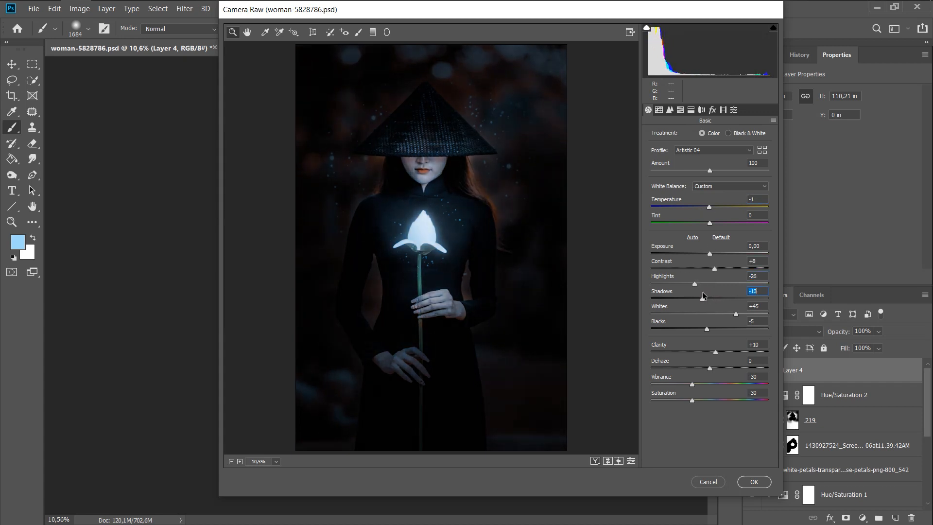
{"action": "left_click", "coordinate": [733, 110]}
{"action": "left_click", "coordinate": [647, 146]}
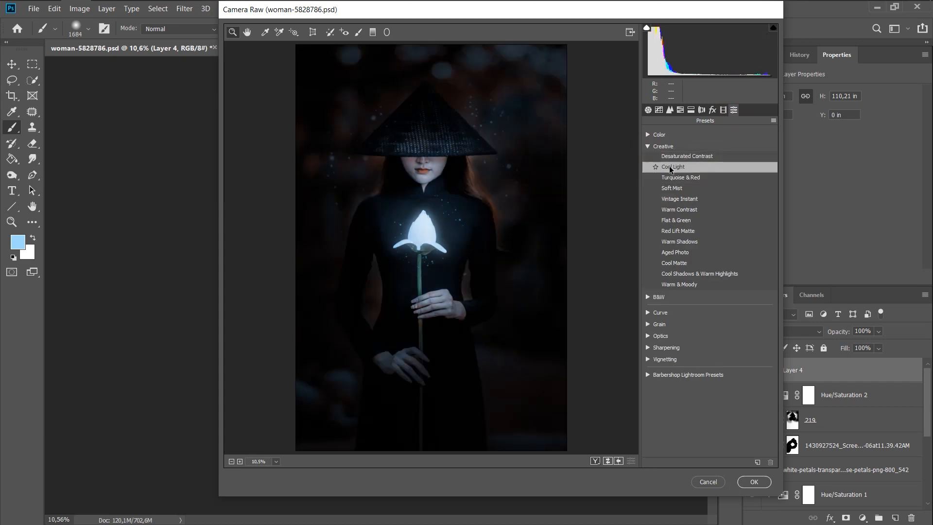
{"action": "right_click", "coordinate": [667, 168]}
{"action": "left_click", "coordinate": [647, 146]}
{"action": "left_click", "coordinate": [647, 110]}
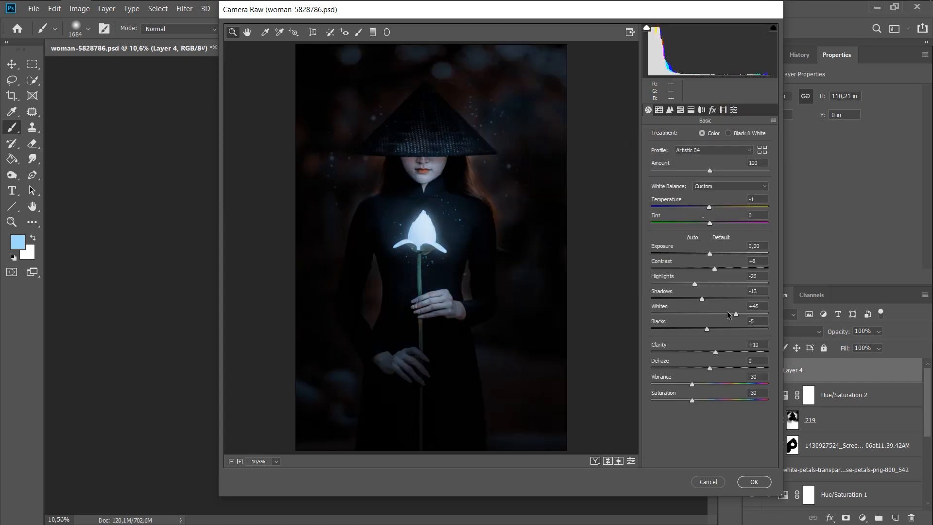
- Set Whites to +39, Blacks to -4, Clarity to +2 and Dehaze to +6, and set the sharpening Radius to 1.2
{"action": "left_click_drag", "start_coordinate": [727, 315], "coordinate": [698, 329]}
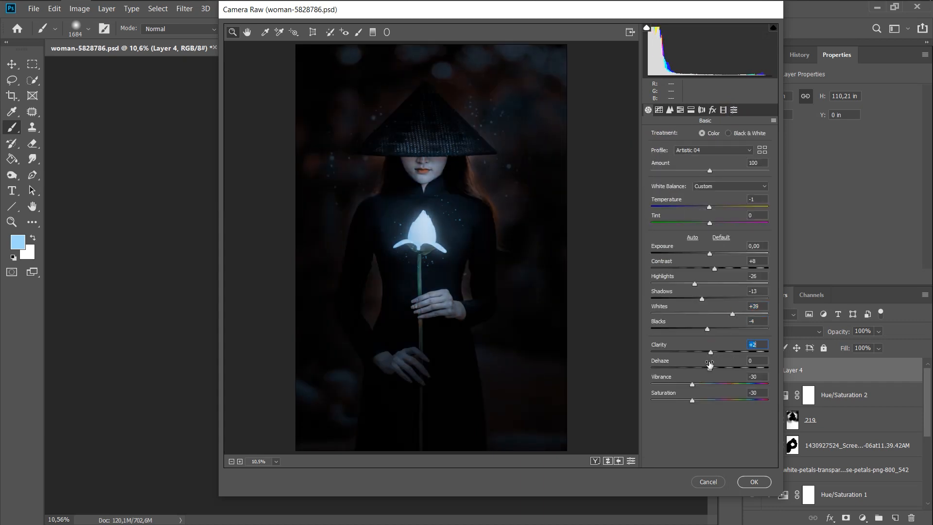
{"action": "left_click_drag", "start_coordinate": [709, 366], "coordinate": [695, 367]}
{"action": "left_click", "coordinate": [669, 110]}
{"action": "left_click_drag", "start_coordinate": [675, 166], "coordinate": [685, 167]}
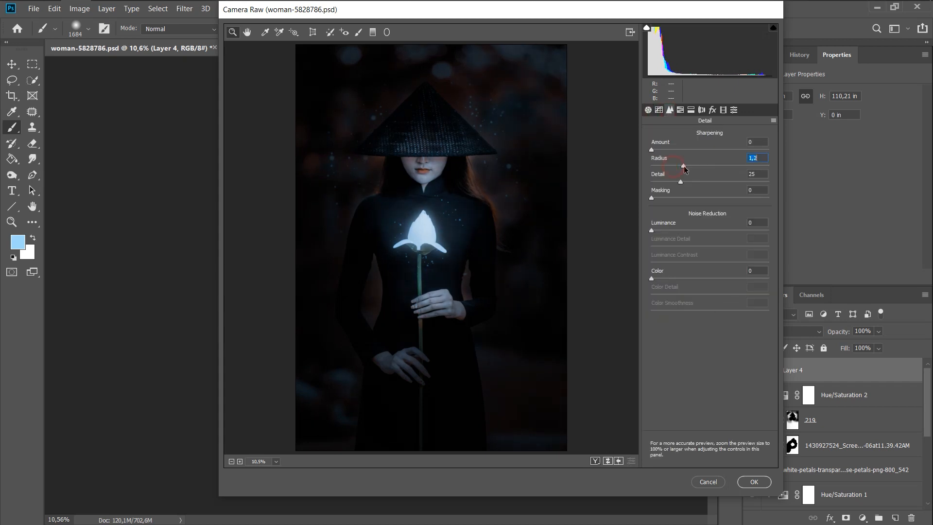
- Try shifting the Aquas hue to +14, and undo the shift
{"action": "left_click", "coordinate": [680, 110]}
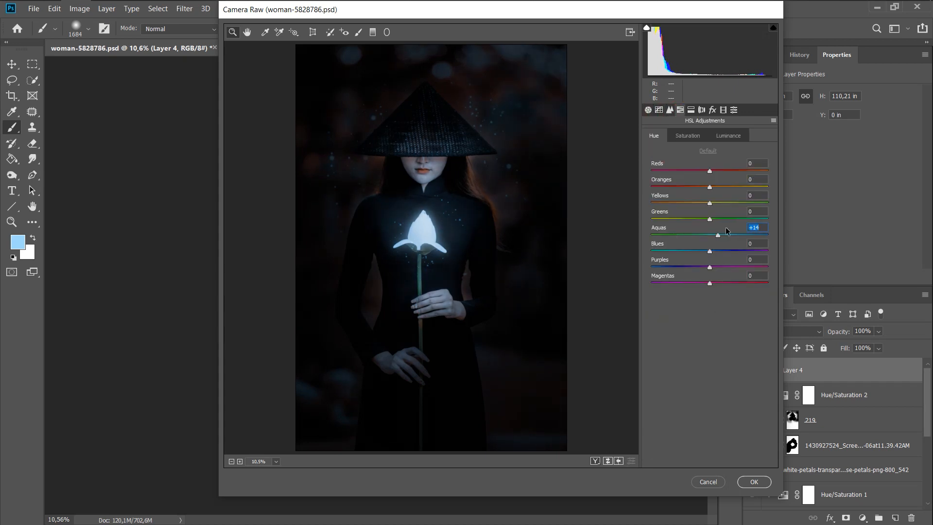
{"action": "left_click", "coordinate": [712, 111]}
{"action": "key", "text": "ctrl+z"}
{"action": "left_click", "coordinate": [724, 110]}
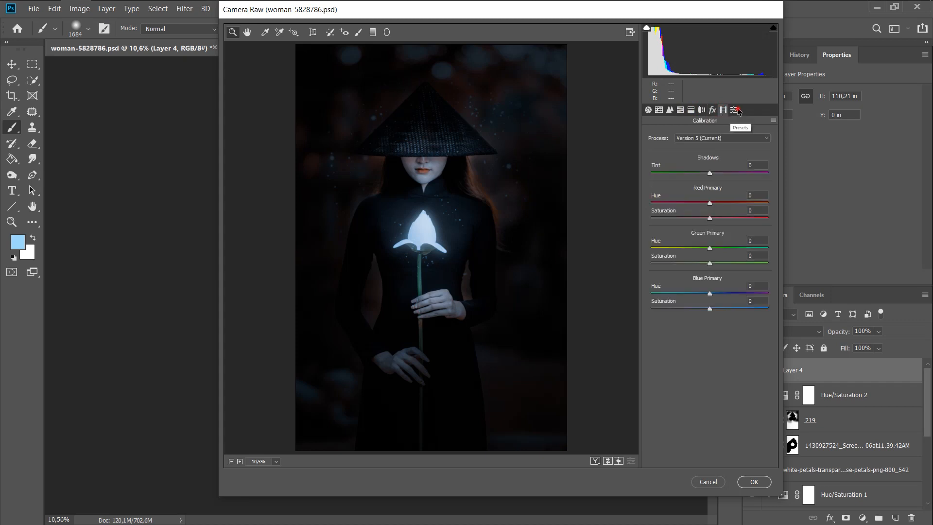
{"action": "left_click", "coordinate": [734, 110]}
- Try the Color profile in place of Artistic 04 in the basic adjustments
{"action": "left_click", "coordinate": [649, 110]}
{"action": "left_click", "coordinate": [708, 150]}
{"action": "left_click", "coordinate": [705, 160]}
{"action": "left_click", "coordinate": [708, 171]}
{"action": "left_click", "coordinate": [708, 152]}
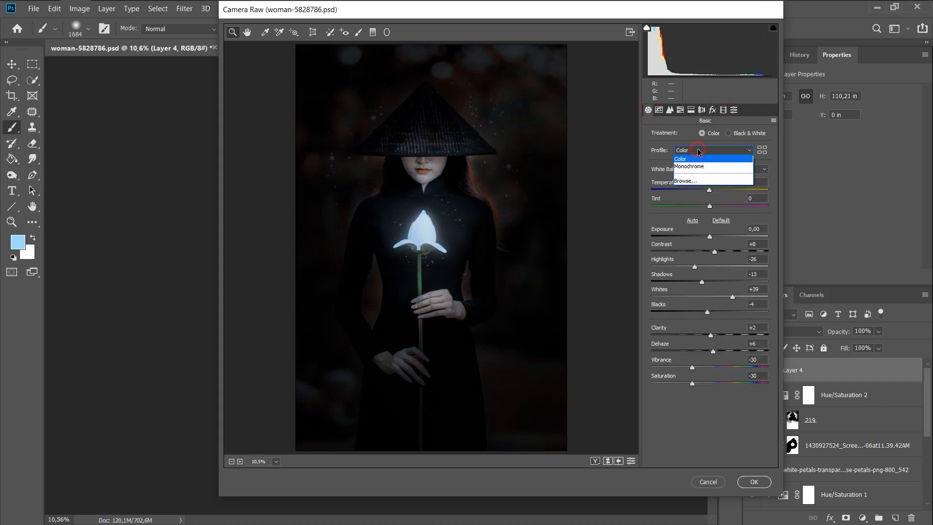
{"action": "left_click", "coordinate": [690, 156]}
- Darken the parametric tone curve with Highlights -7, Lights -13, Darks -3 and Shadows -13
{"action": "left_click", "coordinate": [660, 111]}
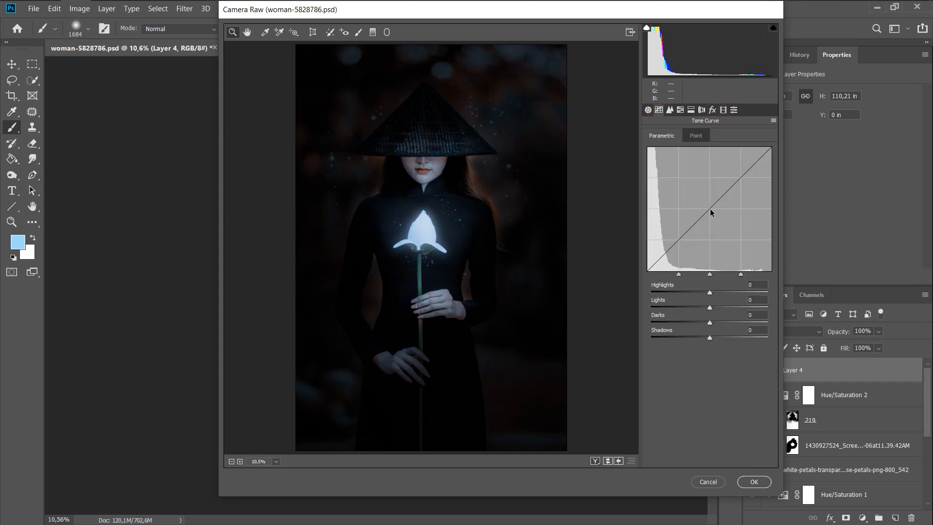
{"action": "left_click_drag", "start_coordinate": [727, 292], "coordinate": [702, 308]}
{"action": "left_click_drag", "start_coordinate": [710, 322], "coordinate": [701, 336]}
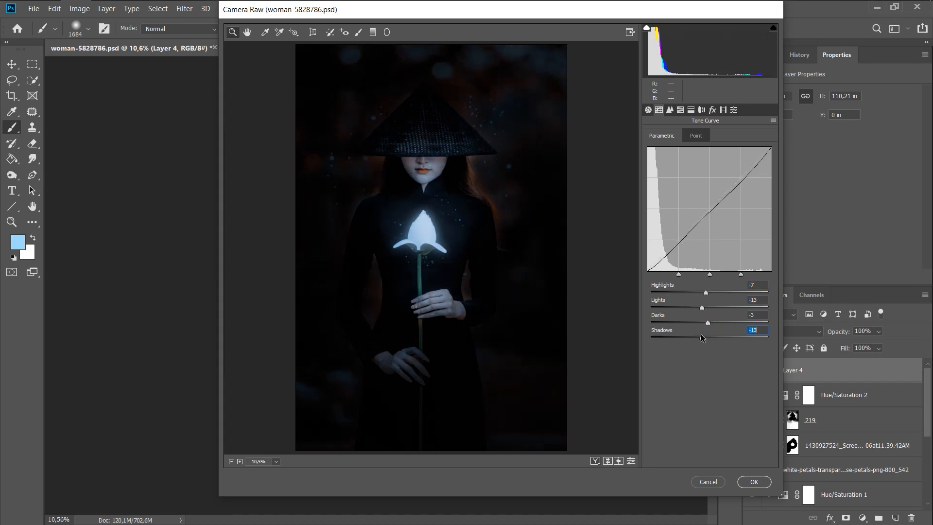
- Set the sharpening Detail to 28 and Masking to 31, and apply the Camera Raw filter to the stamped layer
{"action": "left_click", "coordinate": [669, 110]}
{"action": "left_click_drag", "start_coordinate": [653, 197], "coordinate": [697, 200]}
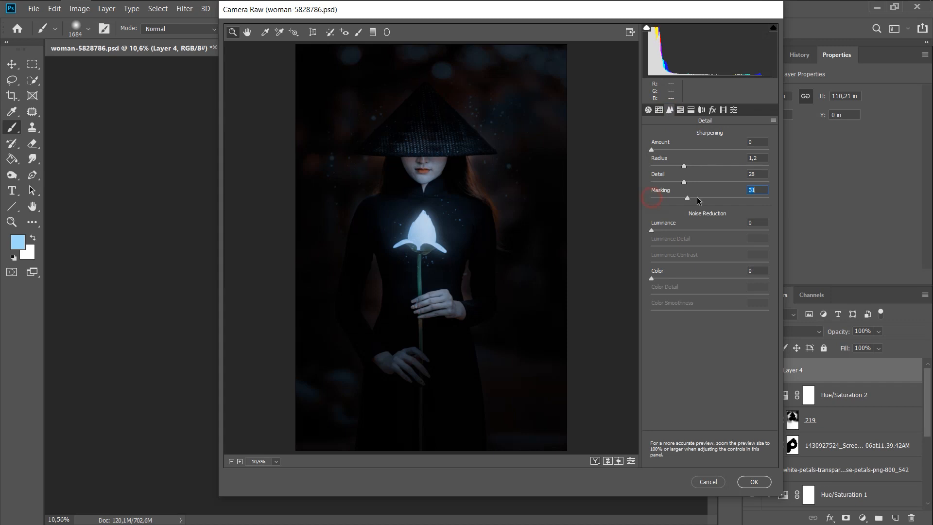
{"action": "left_click", "coordinate": [701, 110]}
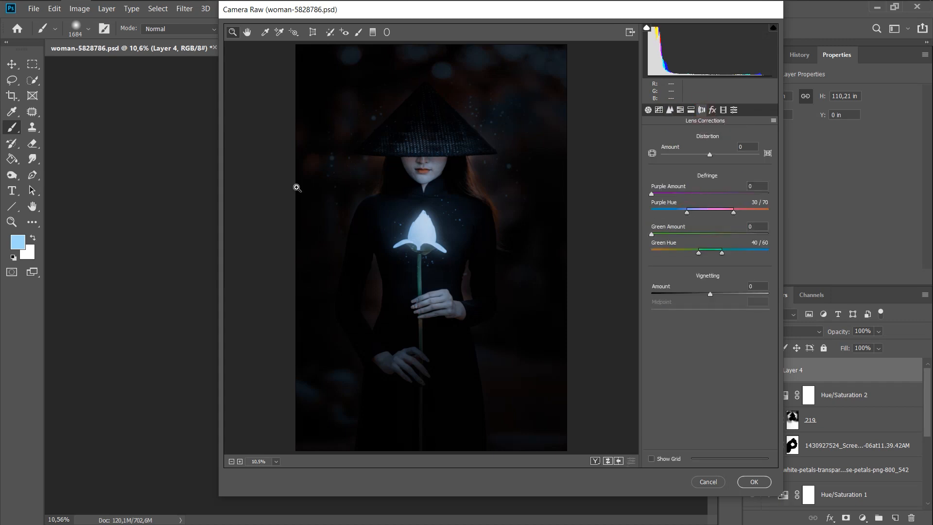
{"action": "left_click", "coordinate": [753, 481]}
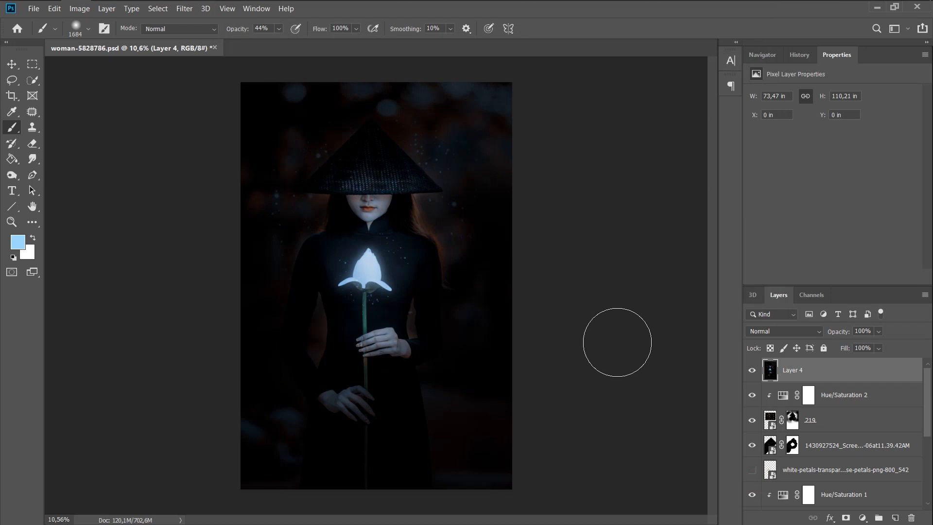
- Try framing the woman with a 1:1 Ratio crop
{"action": "left_click", "coordinate": [12, 96]}
{"action": "left_click_drag", "start_coordinate": [373, 149], "coordinate": [367, 114]}
{"action": "left_click", "coordinate": [92, 30]}
{"action": "left_click", "coordinate": [92, 38]}
{"action": "left_click_drag", "start_coordinate": [206, 286], "coordinate": [240, 265]}
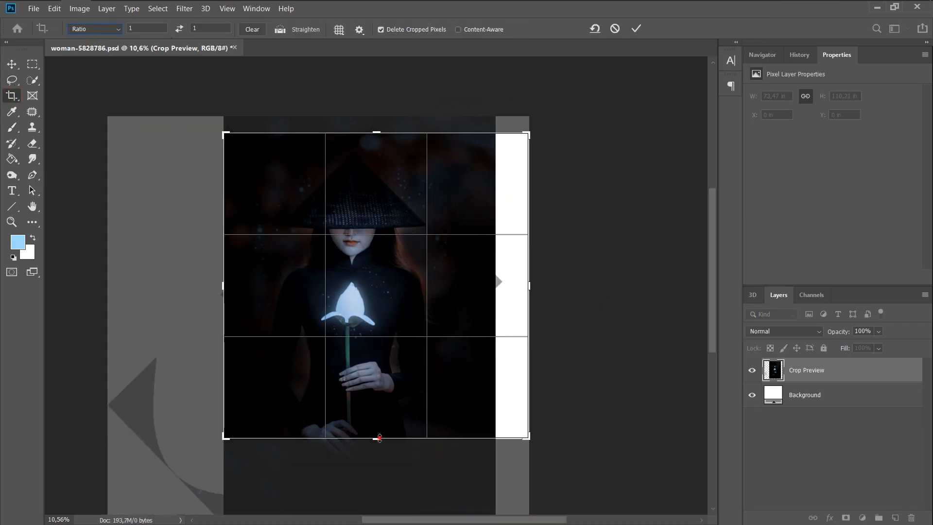
{"action": "left_click_drag", "start_coordinate": [379, 438], "coordinate": [379, 481]}
- Switch the crop to W x H x Resolution and narrow the frame around the woman to about 66 in wide
{"action": "left_click", "coordinate": [96, 29]}
{"action": "left_click", "coordinate": [96, 47]}
{"action": "left_click_drag", "start_coordinate": [180, 286], "coordinate": [200, 289]}
{"action": "left_click_drag", "start_coordinate": [551, 286], "coordinate": [497, 283]}
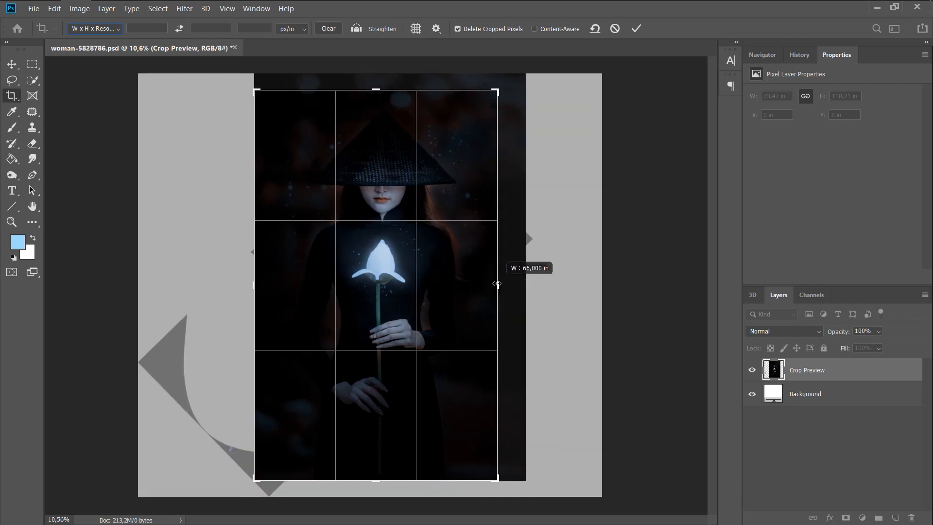